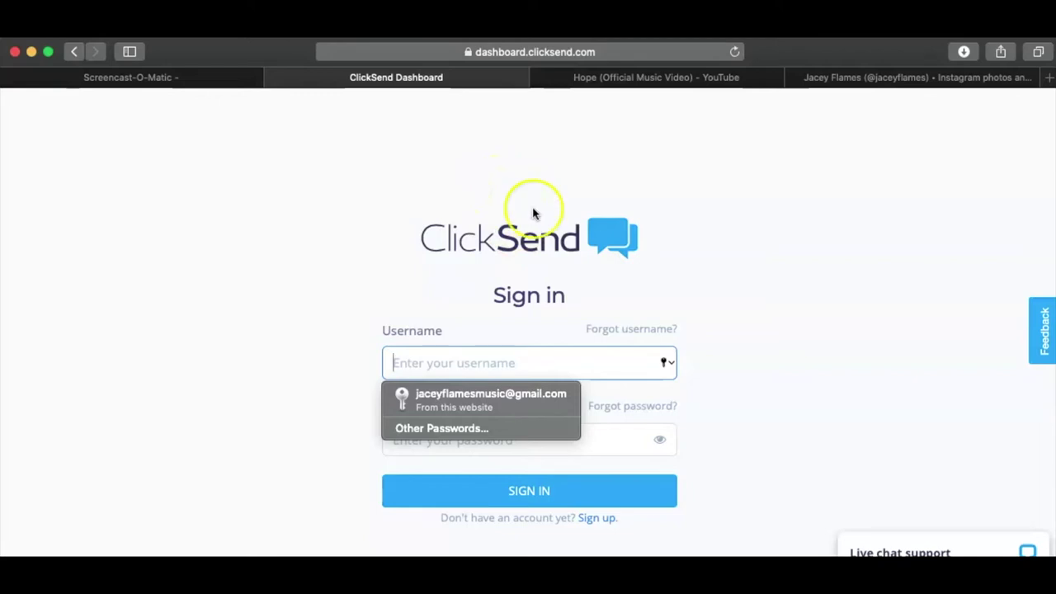
- Sign in with the saved account username and password, and open the balance top-up packages
left_click(446, 402)
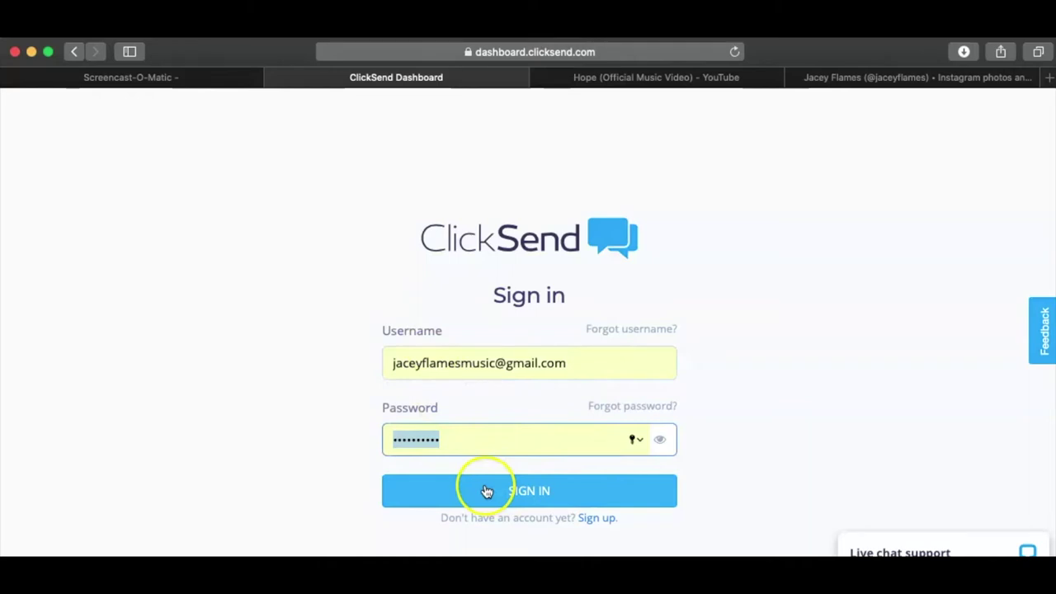
left_click(548, 497)
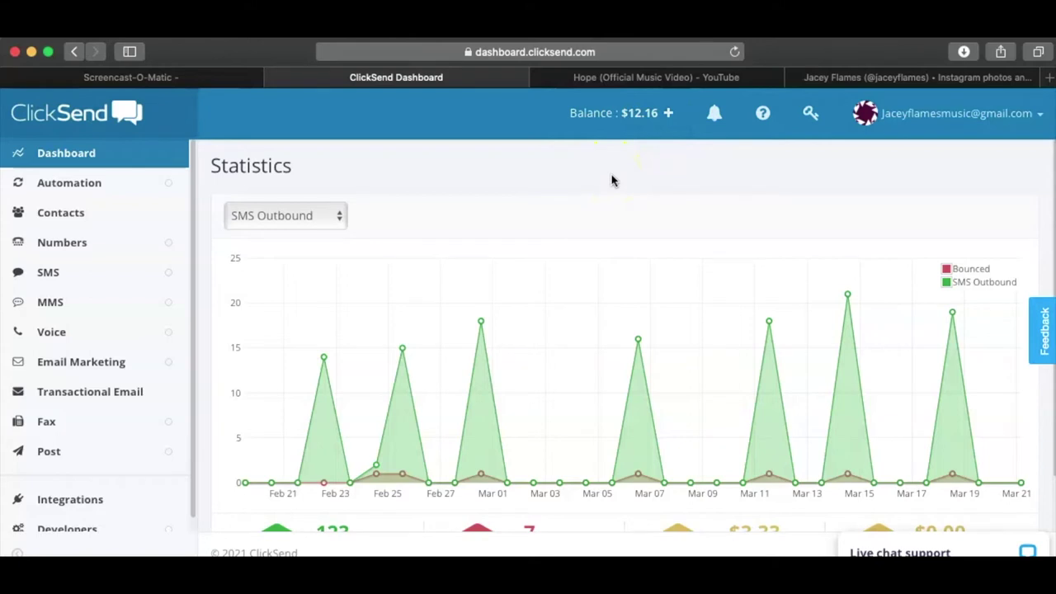
left_click(636, 121)
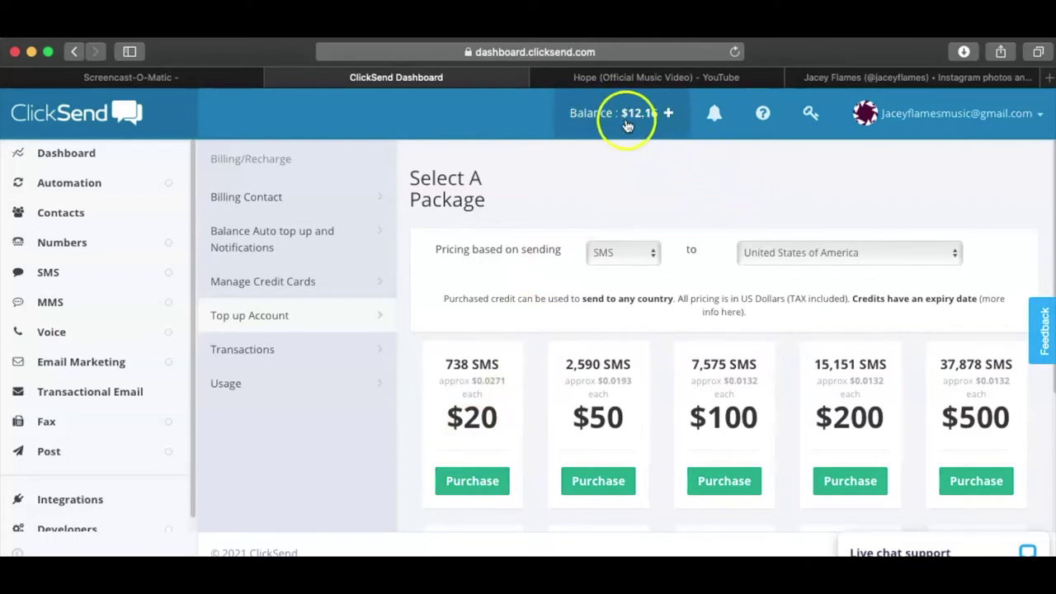
- Open the SMS numbers list and browse the United States numbers available for purchase
left_click(62, 252)
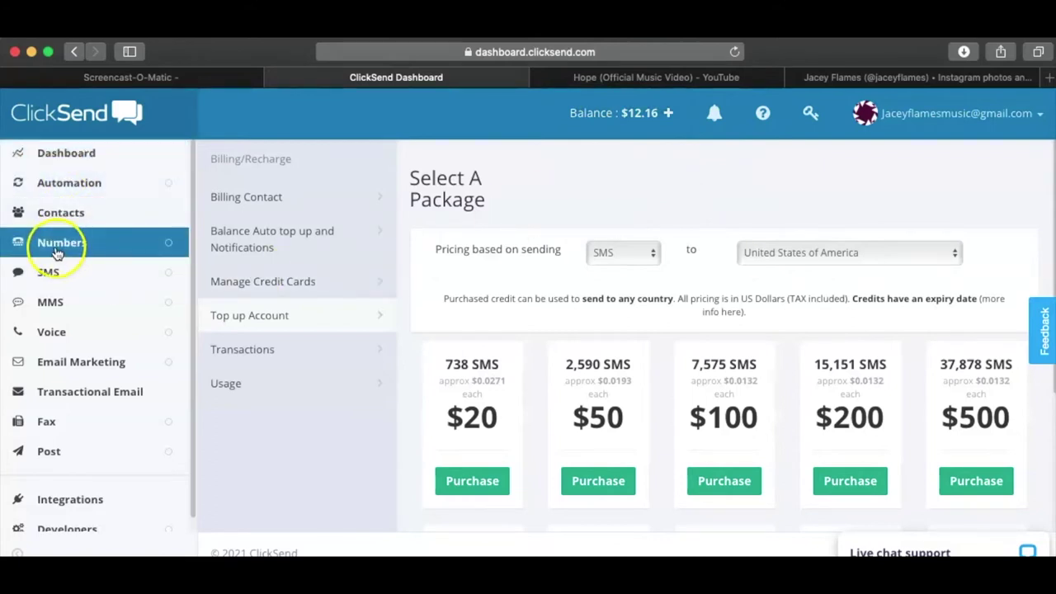
left_click(56, 249)
left_click(72, 281)
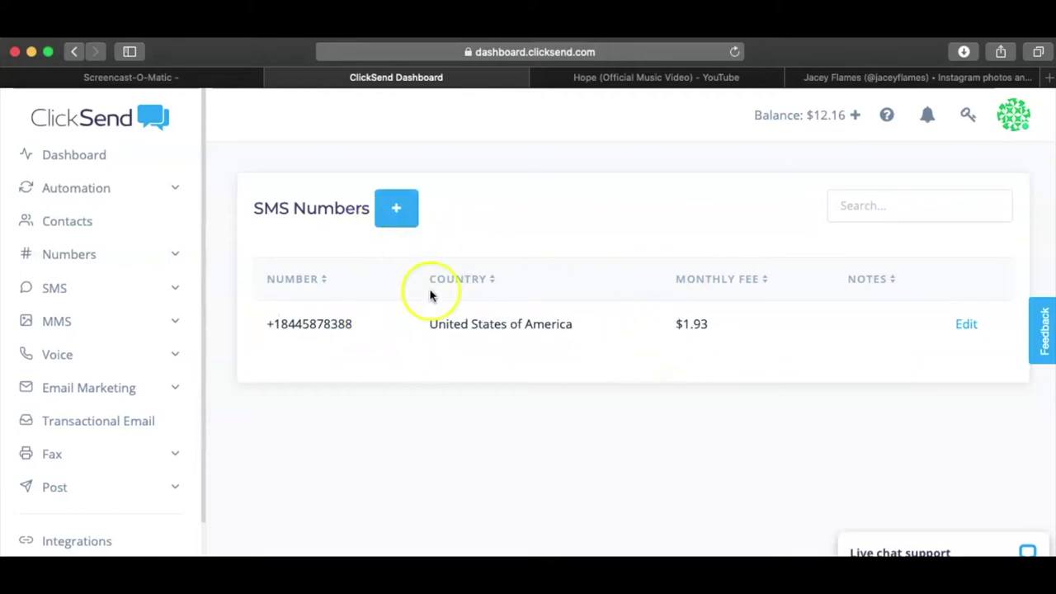
left_click(396, 216)
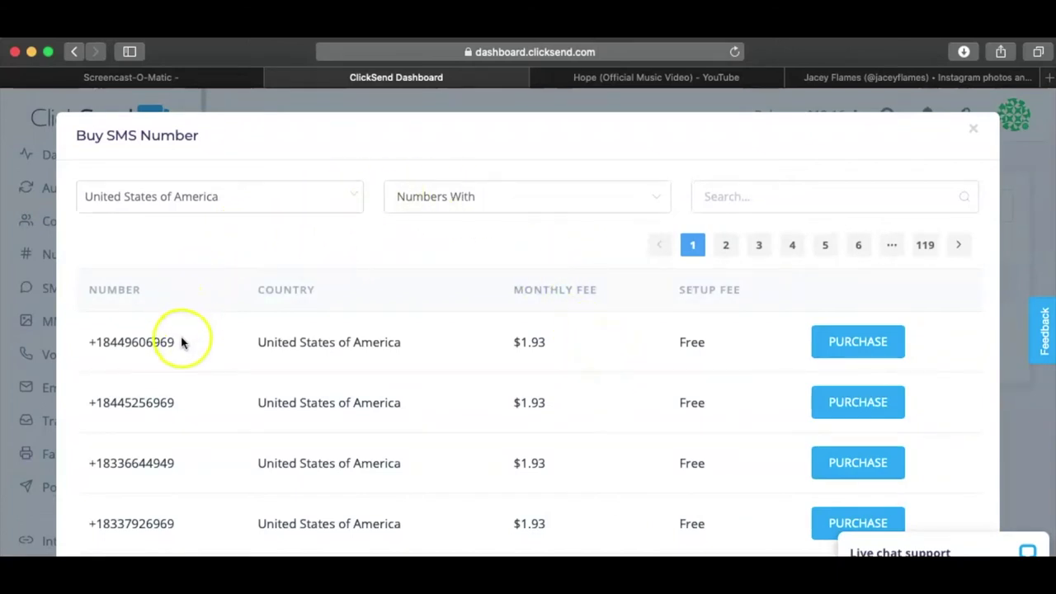
scroll(187, 358, "down", 1)
scroll(187, 358, "down", 3)
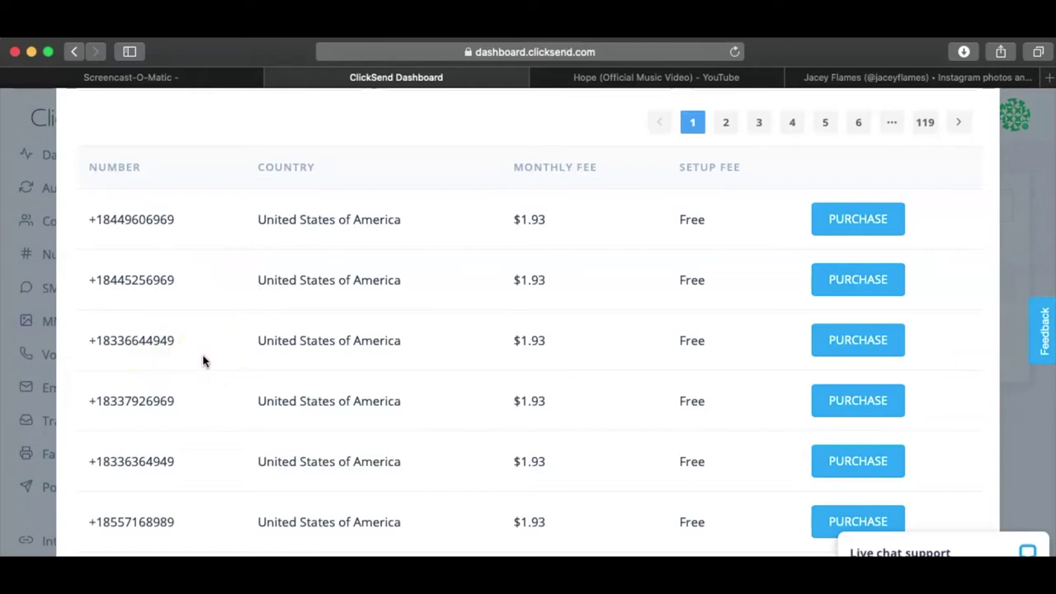
scroll(204, 360, "up", 3)
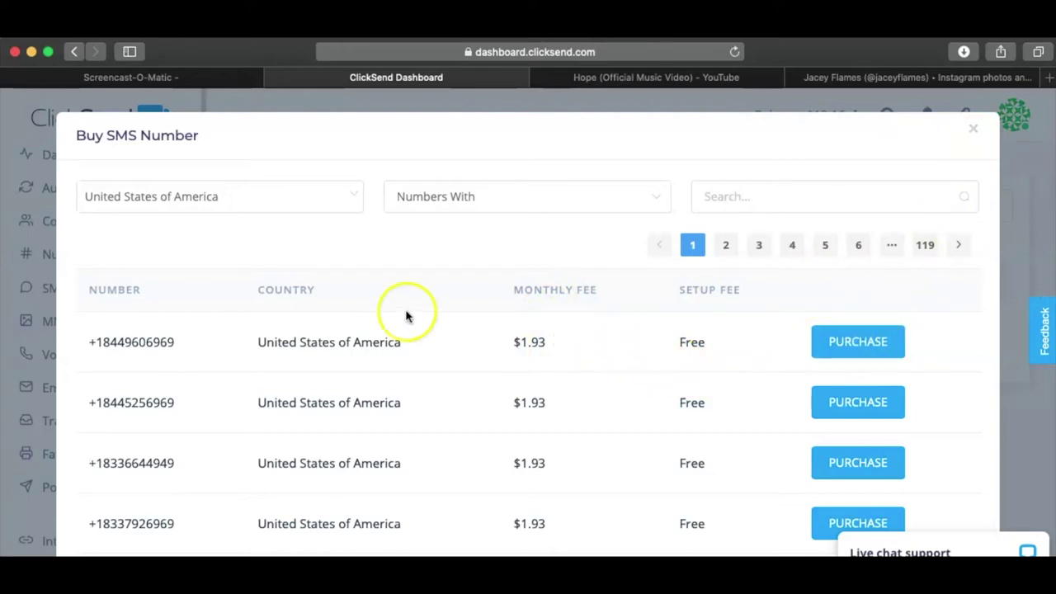
scroll(217, 491, "down", 5)
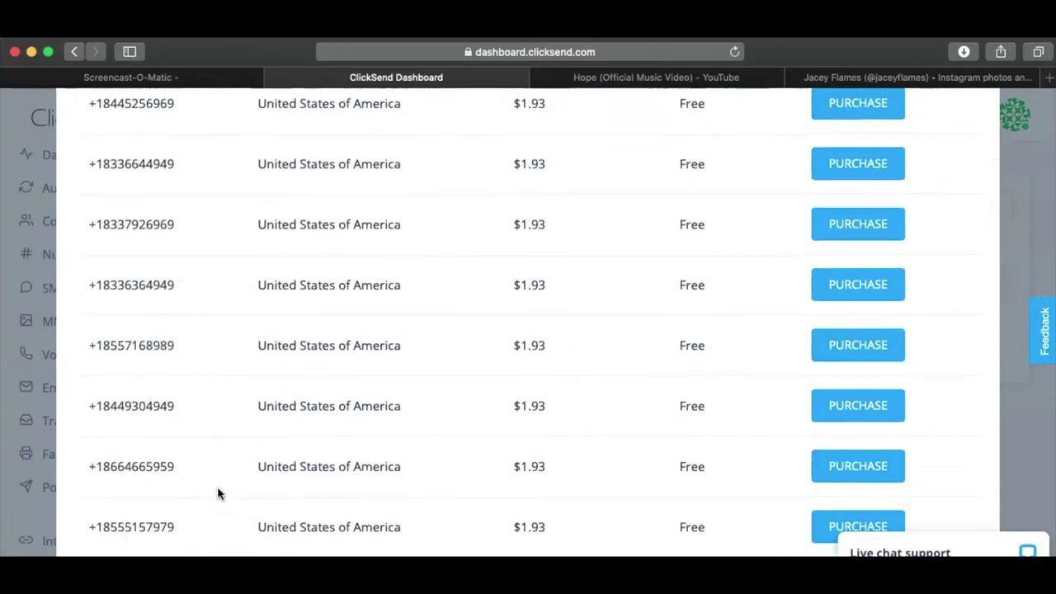
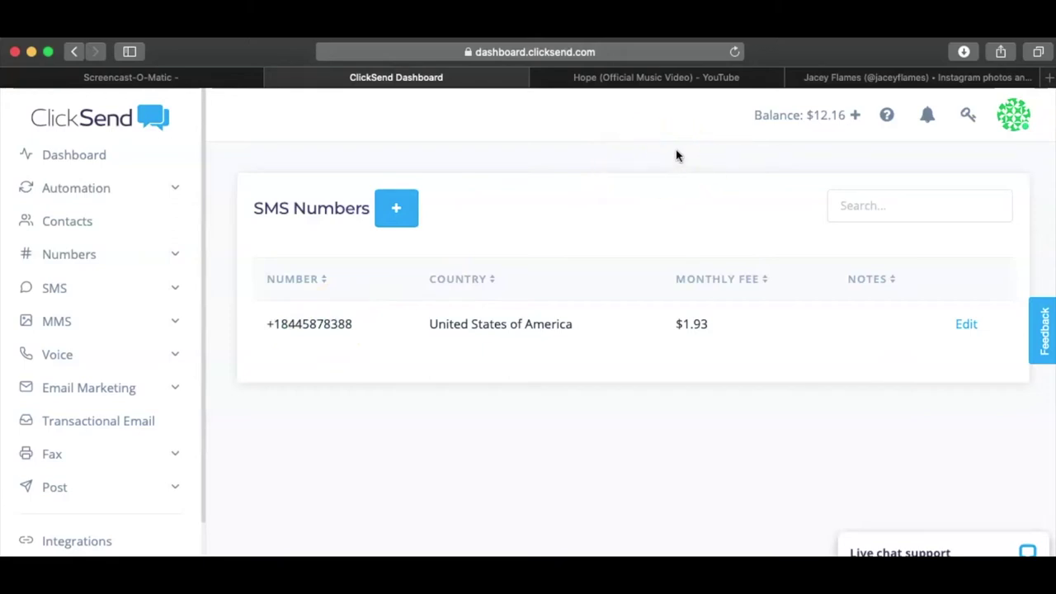
- Go to the account's messaging settings and open the "Welcome to VIP" inbound SMS rule for editing
left_click(1018, 119)
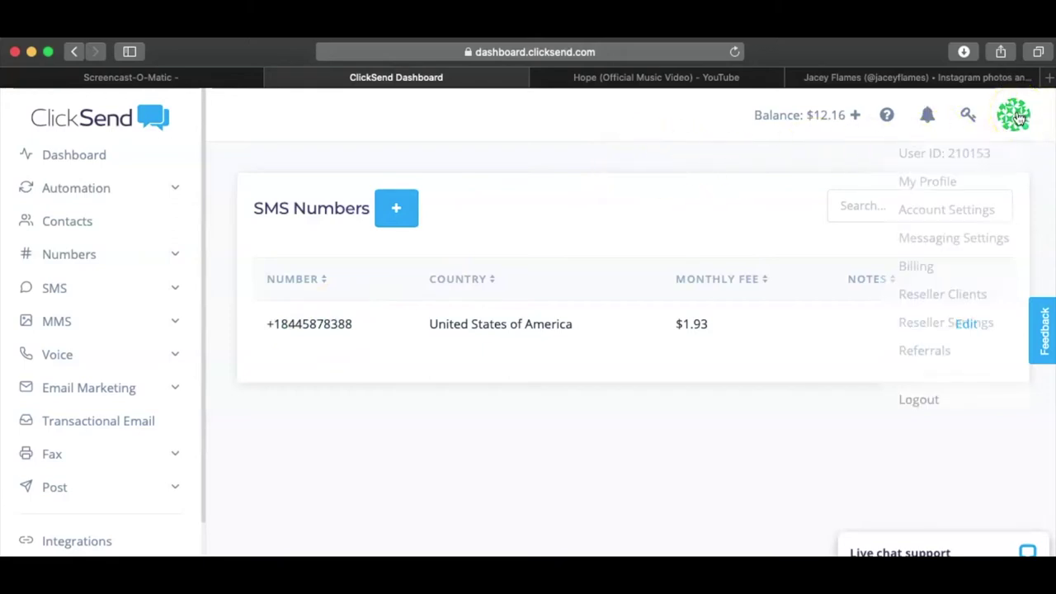
left_click(961, 238)
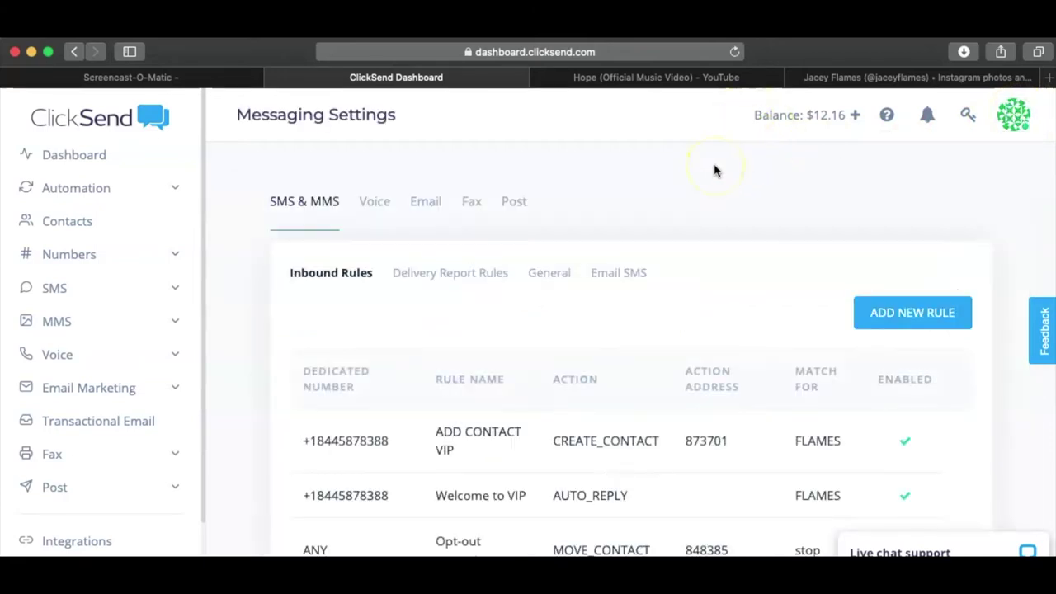
scroll(714, 169, "down", 2)
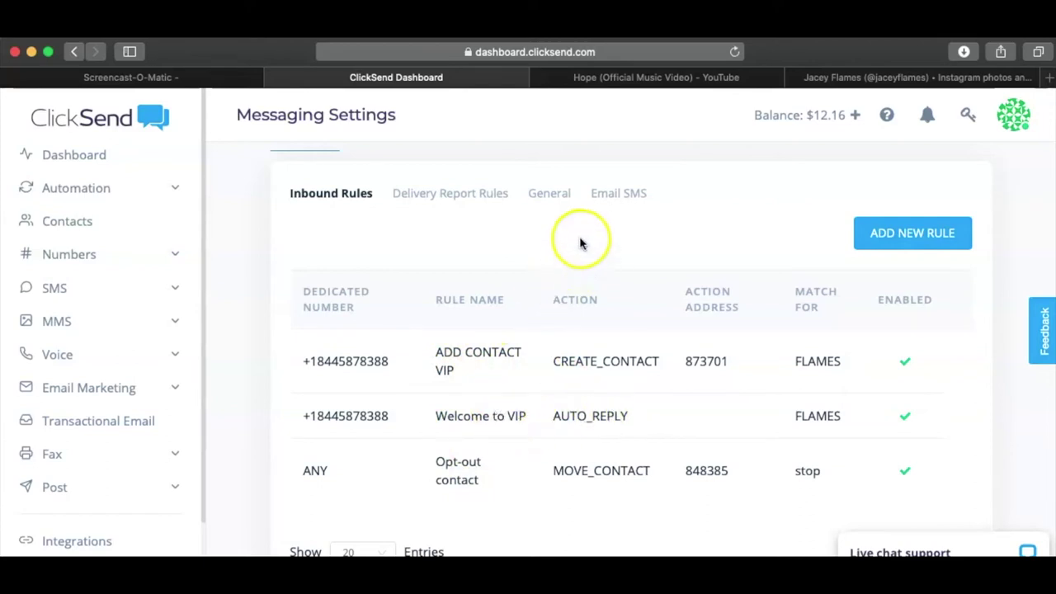
left_click(481, 417)
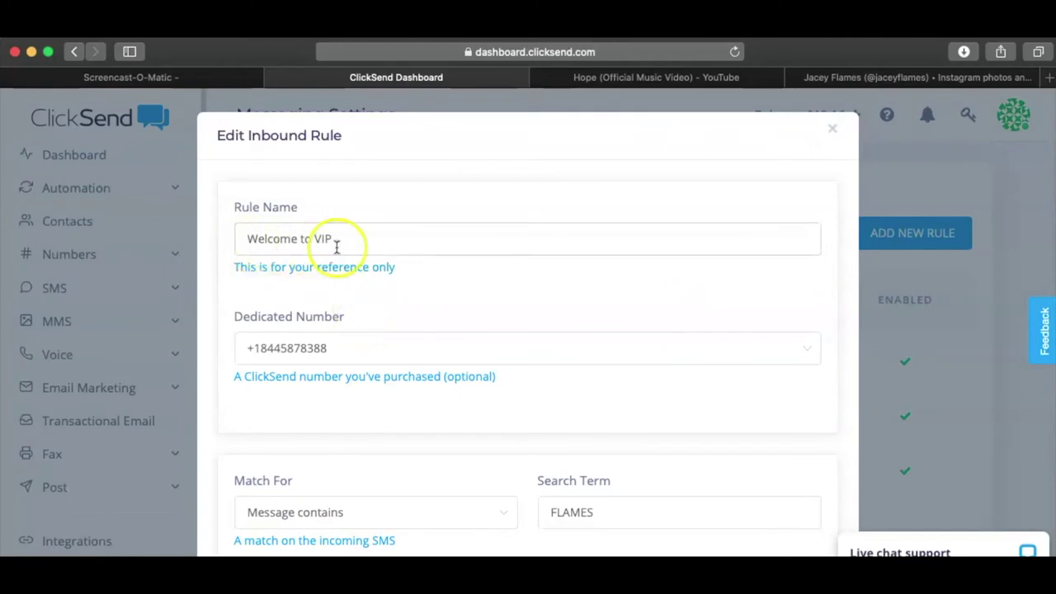
- Review the rule name and dedicated number fields of the inbound rule
left_click(486, 279)
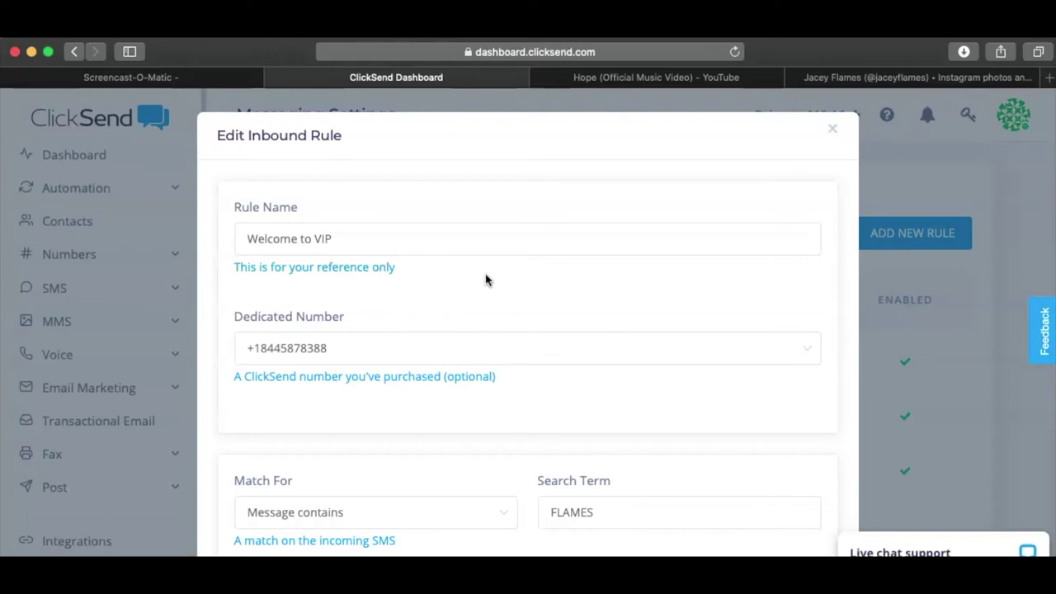
left_click(487, 289)
scroll(489, 291, "down", 2)
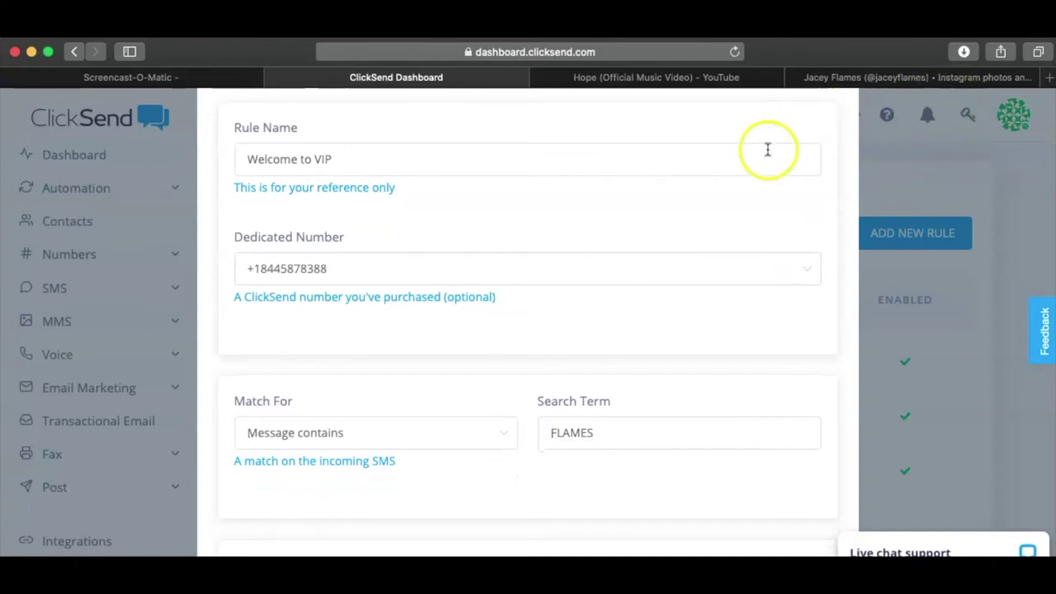
scroll(500, 228, "up", 2)
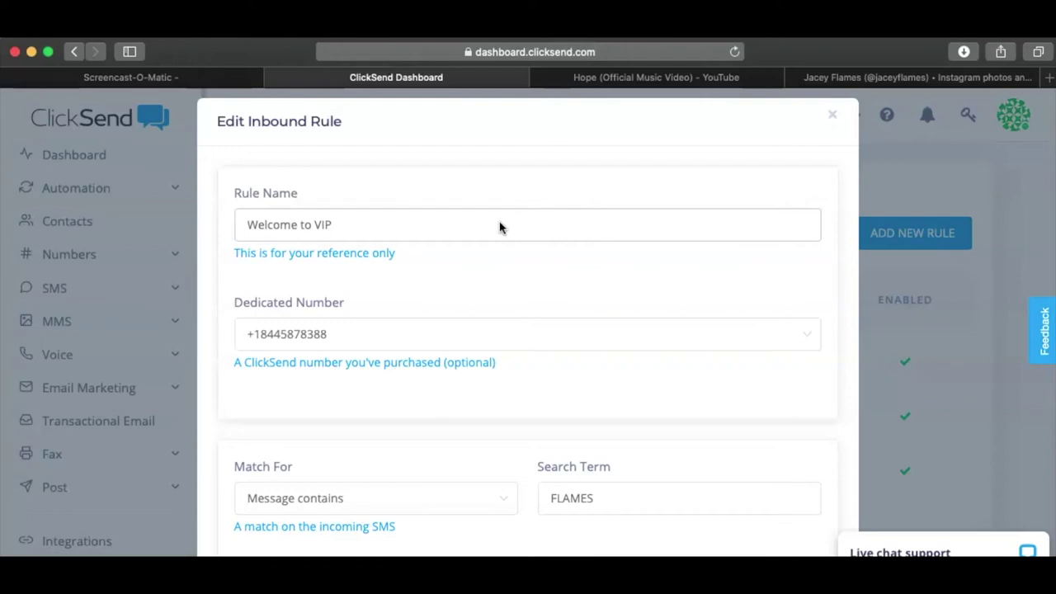
left_click(530, 321)
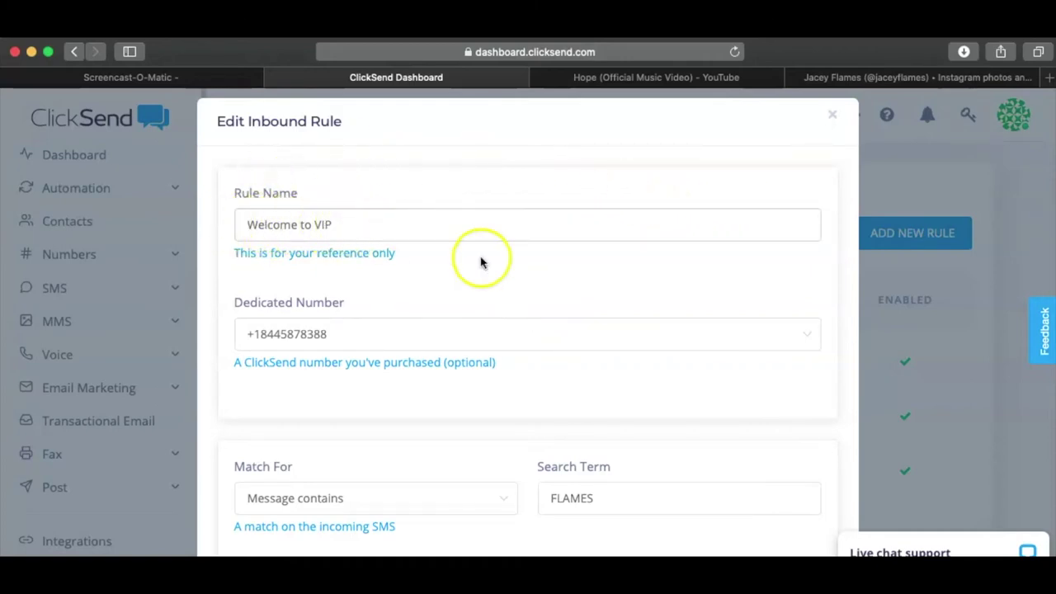
scroll(516, 274, "down", 3)
scroll(516, 275, "down", 2)
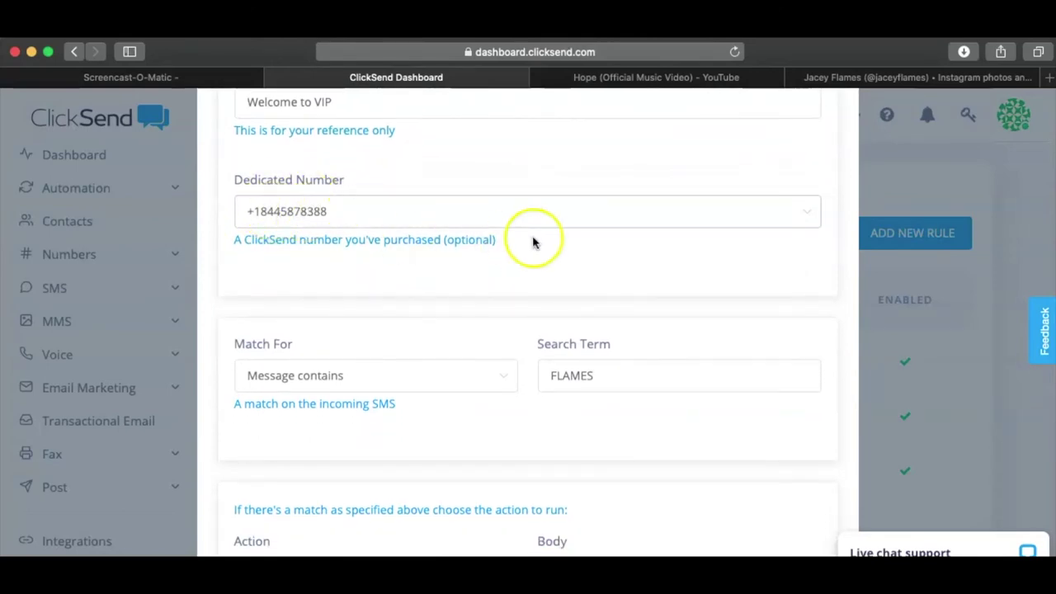
scroll(515, 242, "down", 5)
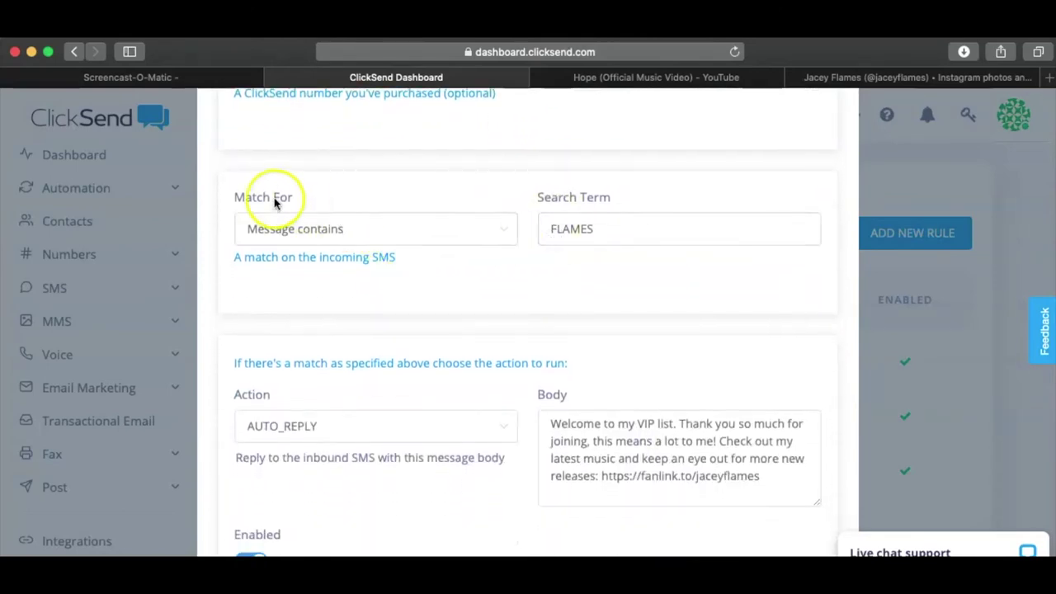
- Examine the inbound rule's Match For options and its Search Term, keeping "Message contains" selected
left_click(427, 223)
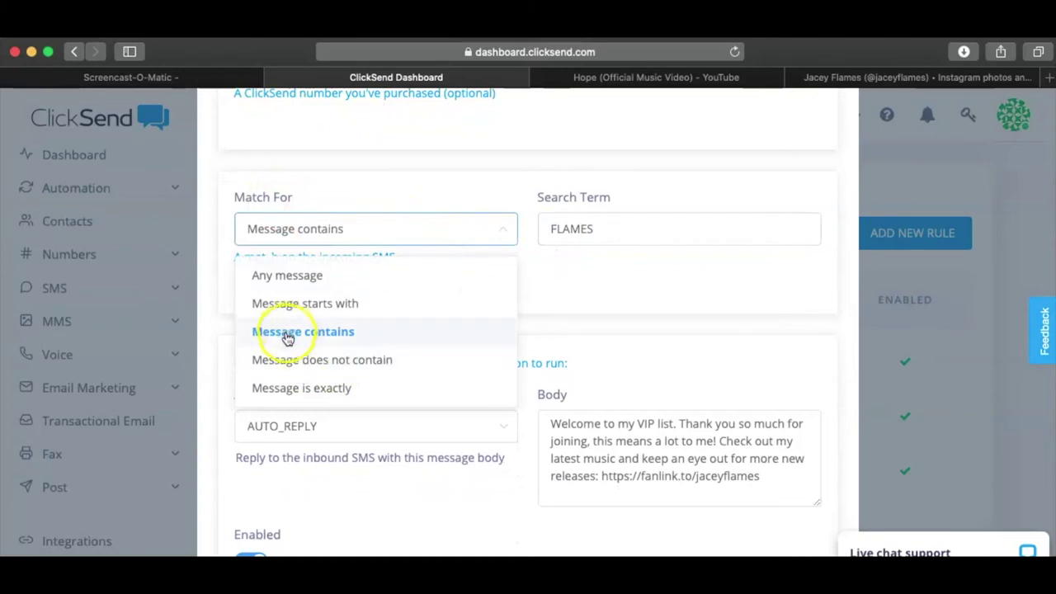
left_click(653, 276)
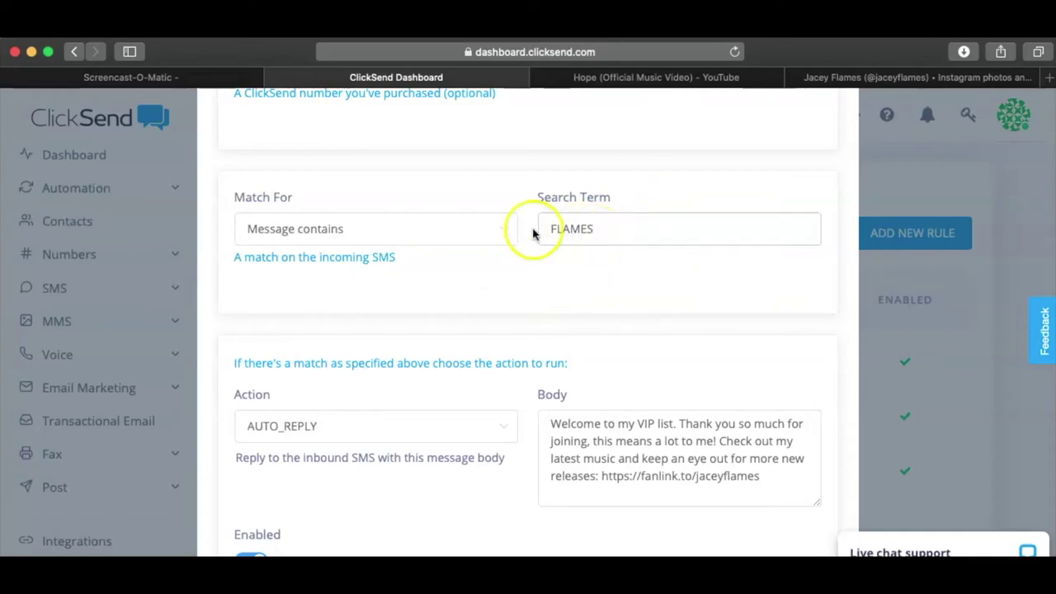
scroll(487, 203, "up", 4)
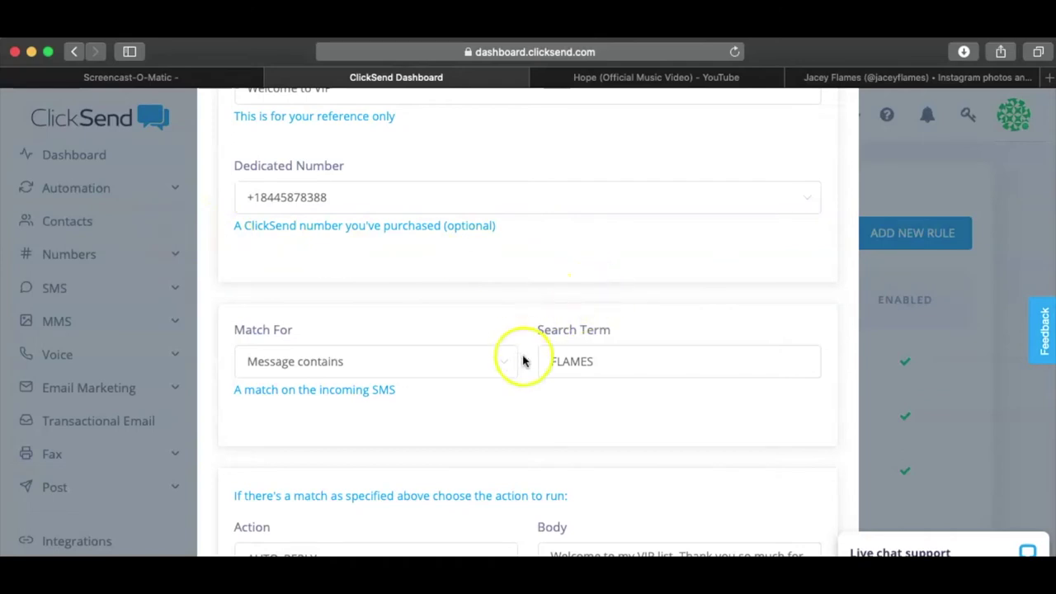
scroll(669, 347, "down", 3)
scroll(670, 348, "down", 1)
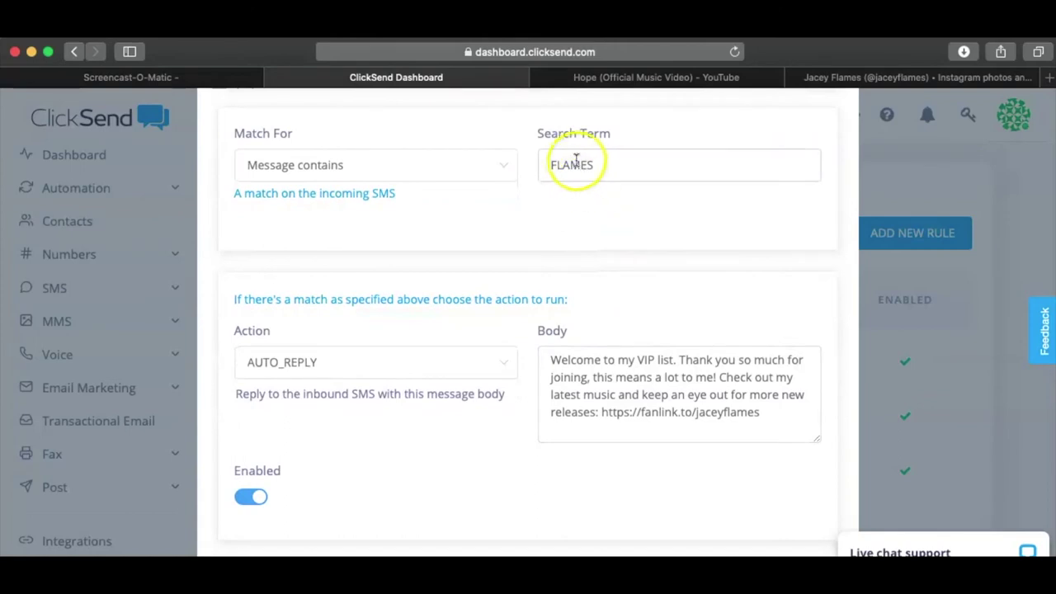
scroll(478, 198, "up", 3)
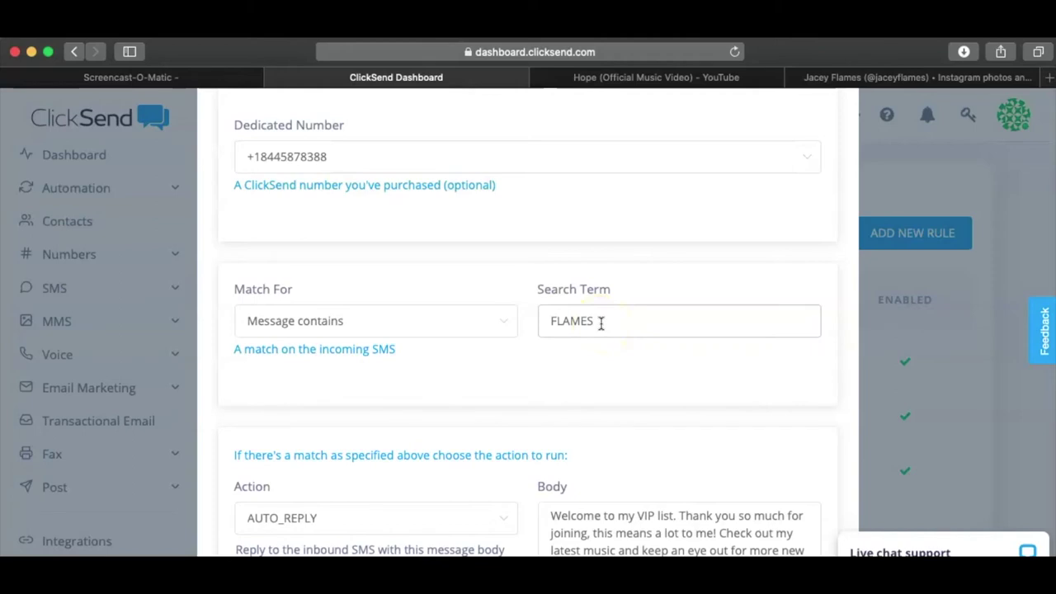
scroll(601, 323, "down", 2)
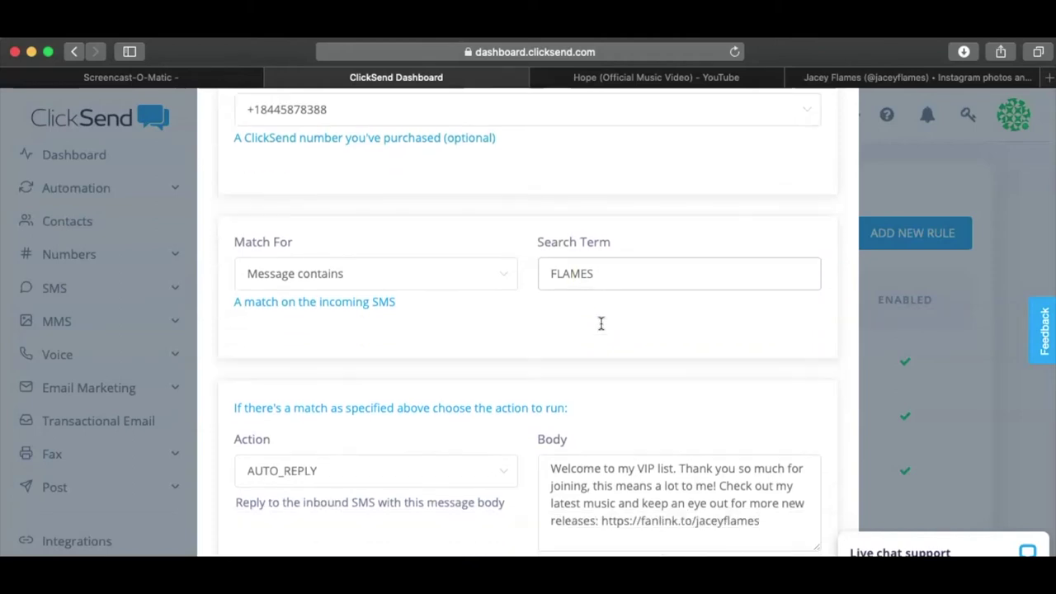
left_click(552, 262)
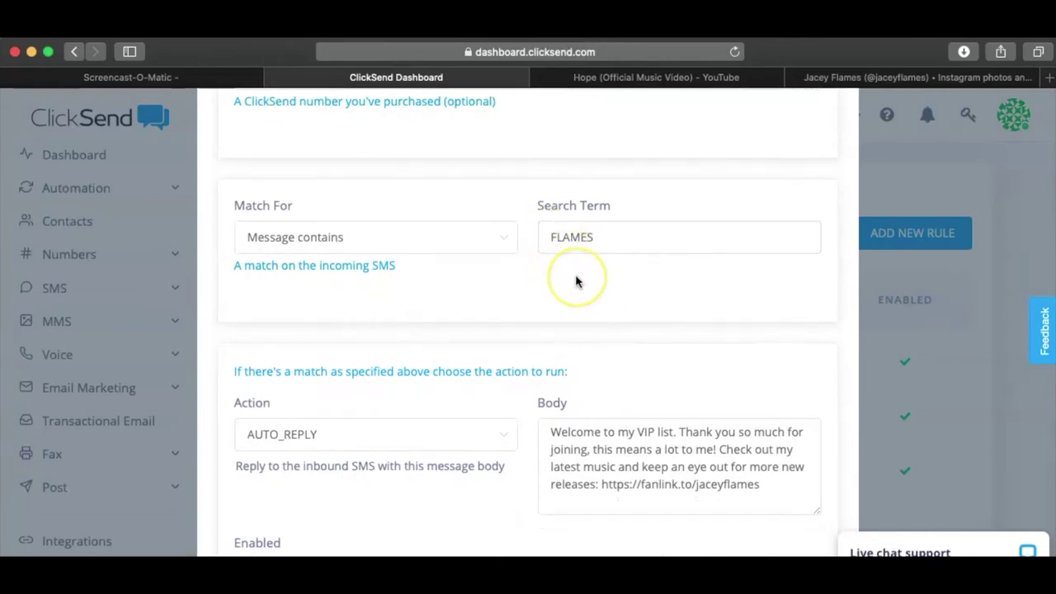
scroll(576, 282, "down", 2)
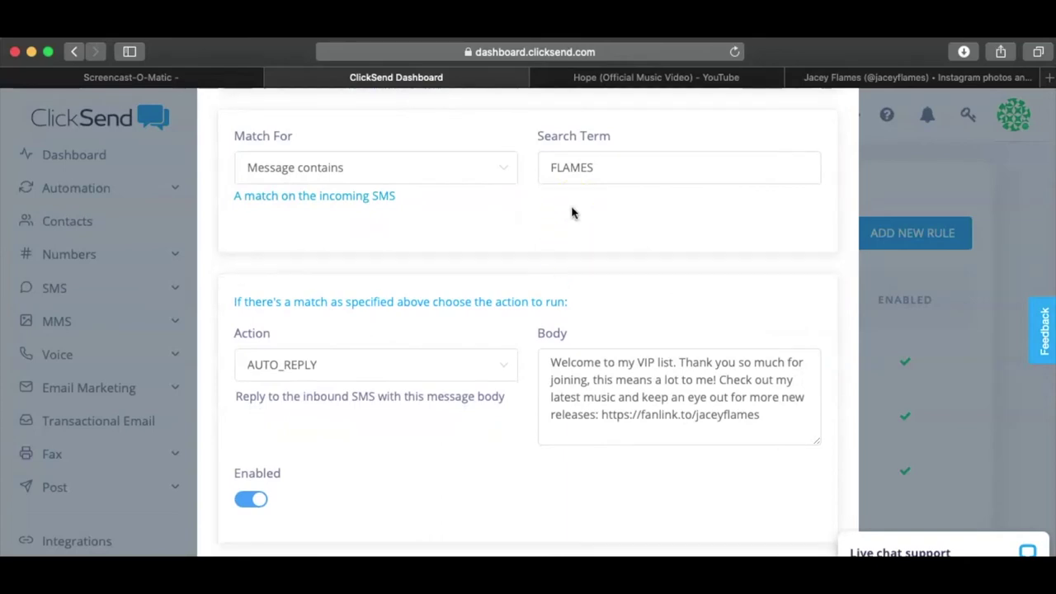
scroll(572, 212, "down", 3)
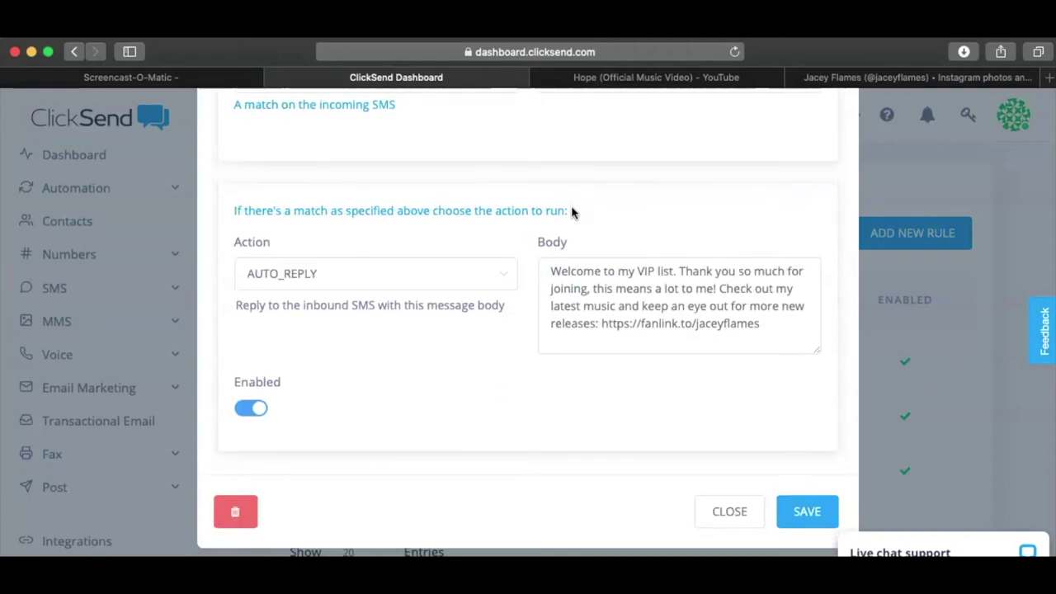
- Look through the available actions for a matching message, keeping AUTO_REPLY selected
left_click(497, 278)
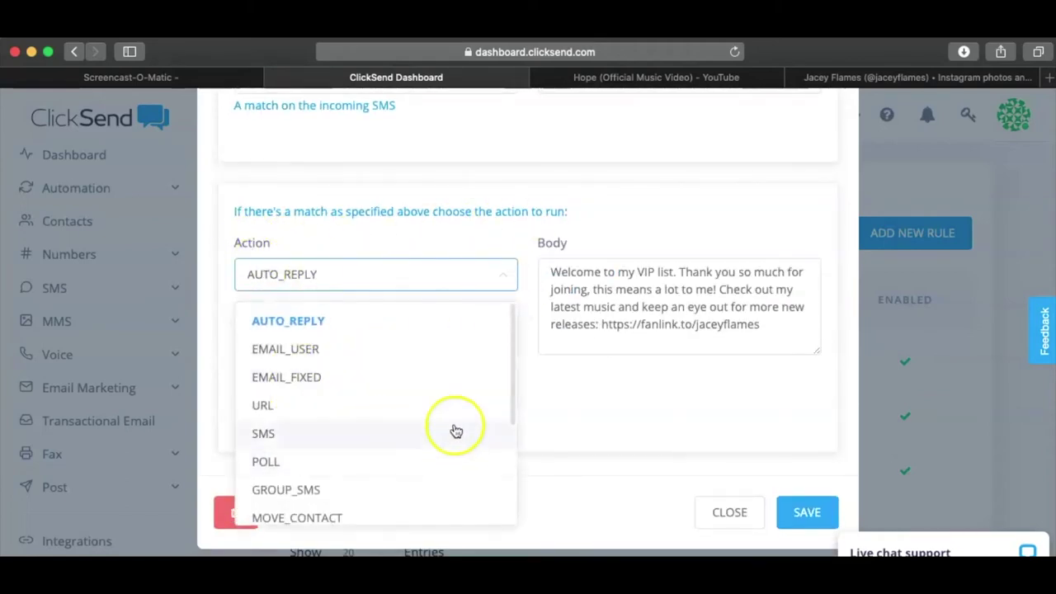
scroll(454, 429, "down", 4)
scroll(455, 429, "up", 5)
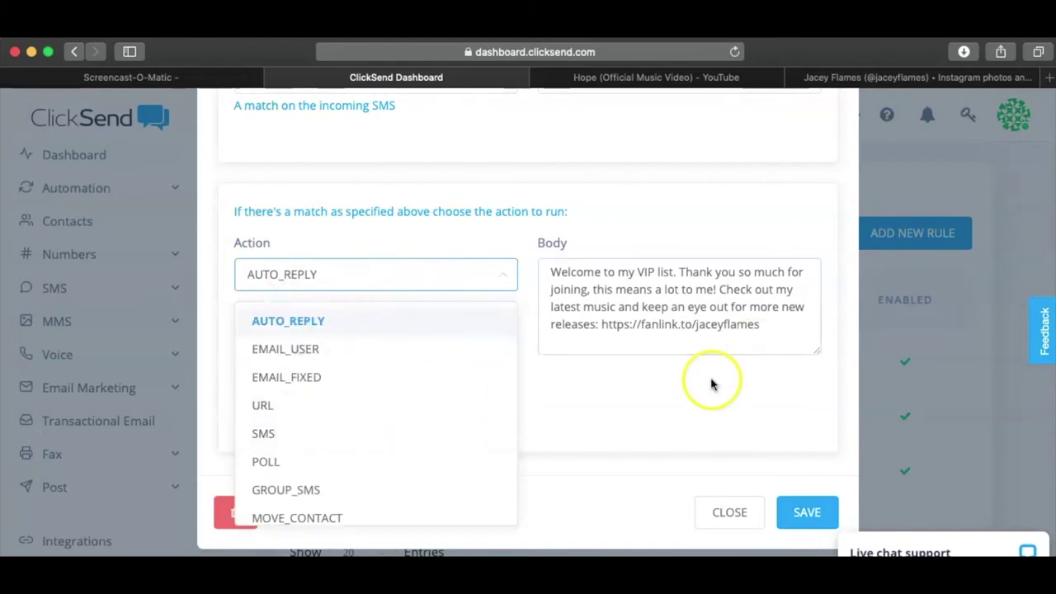
left_click(668, 405)
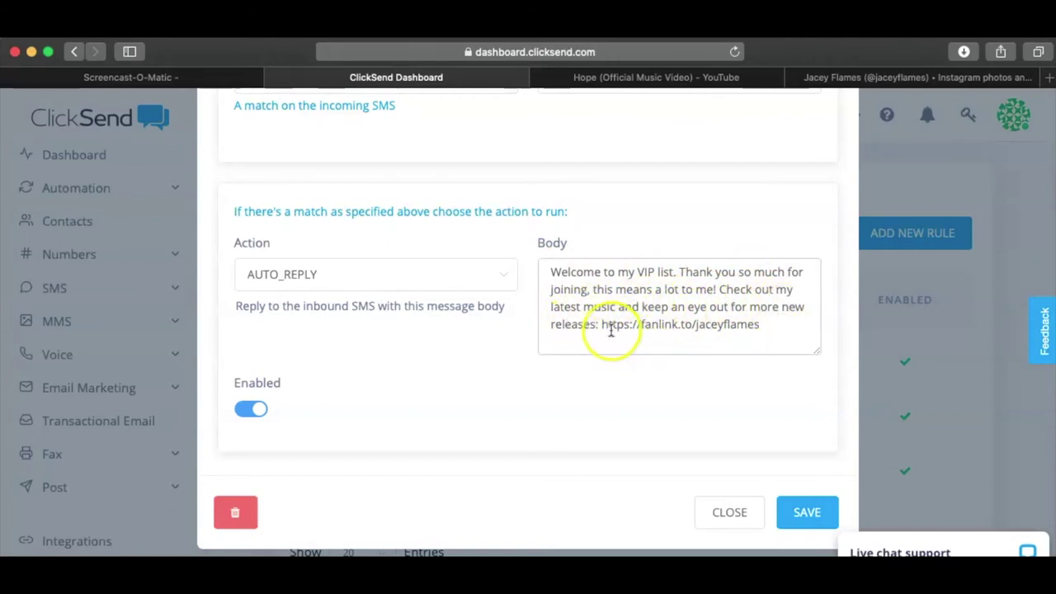
- Copy the fanlink.to link from the auto-reply body, open it in a new browser tab and view its music services
left_click_drag(602, 325, 759, 326)
key("super+c")
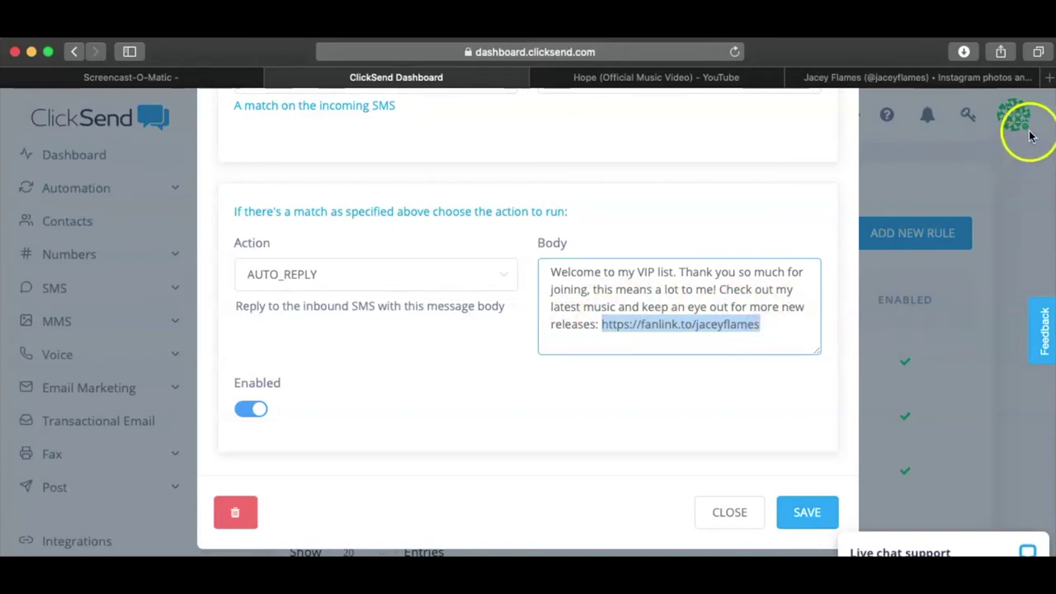
left_click(1050, 78)
key("super+v")
key("Return")
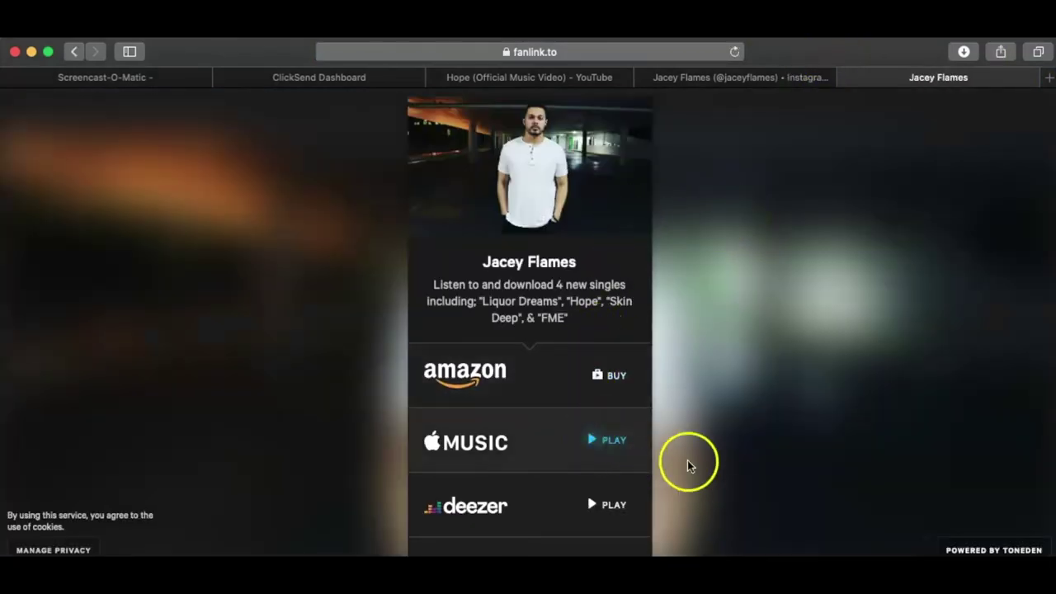
scroll(696, 471, "down", 5)
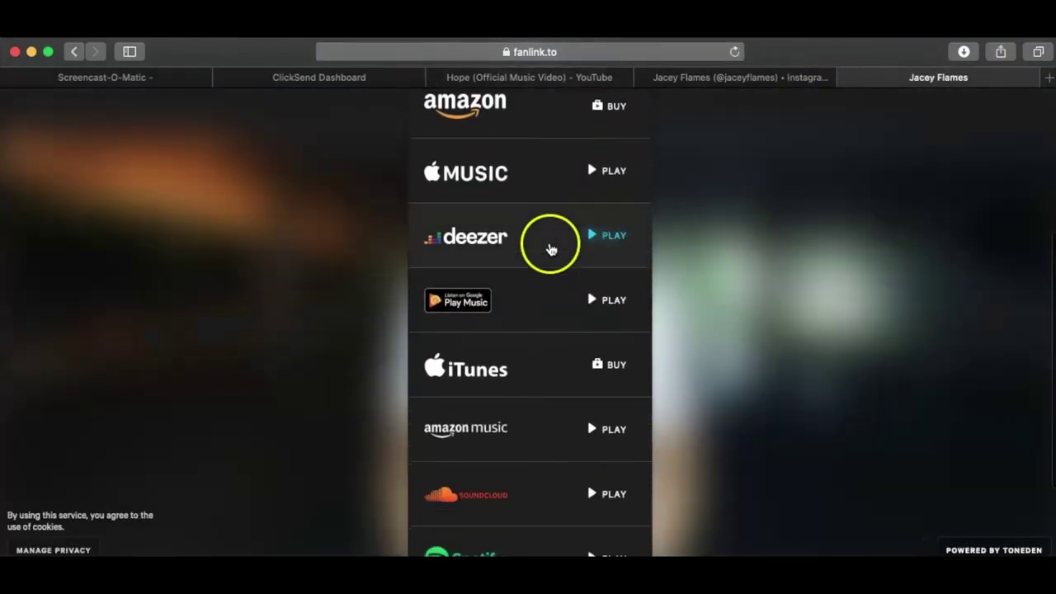
- Look through the fanlink.to page, including the singles description and the list of music services with their play and buy options
scroll(551, 250, "down", 3)
scroll(551, 250, "up", 6)
scroll(551, 250, "up", 2)
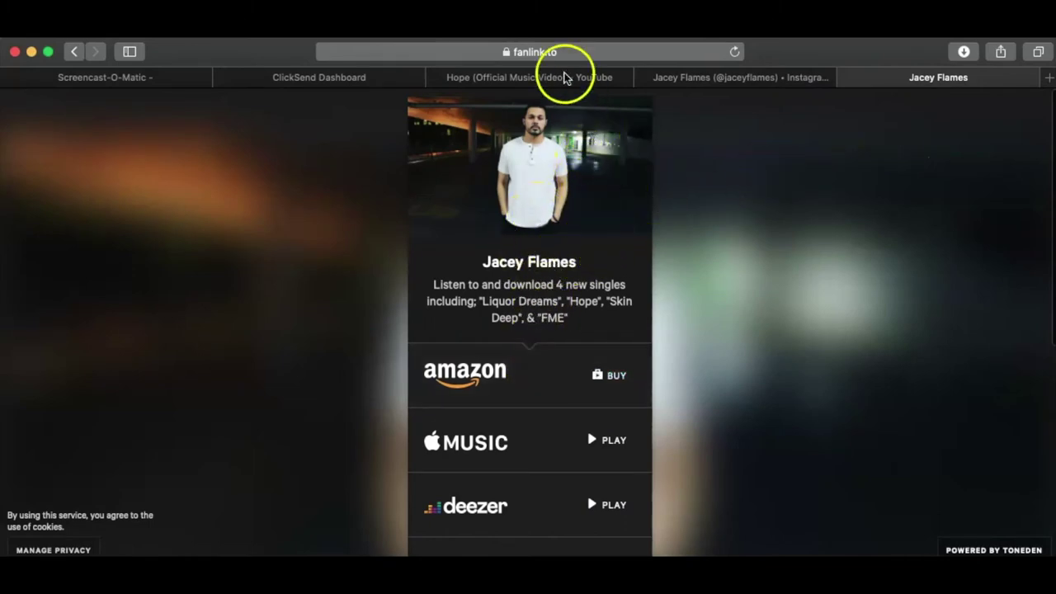
scroll(569, 279, "down", 3)
scroll(563, 279, "down", 1)
scroll(533, 248, "down", 5)
scroll(535, 261, "up", 10)
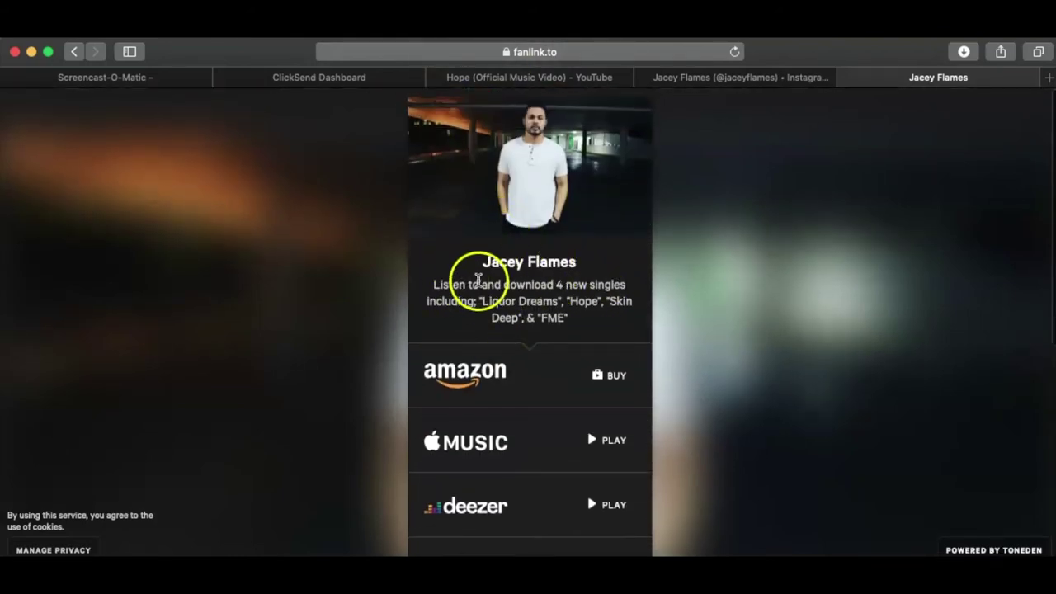
scroll(544, 330, "down", 3)
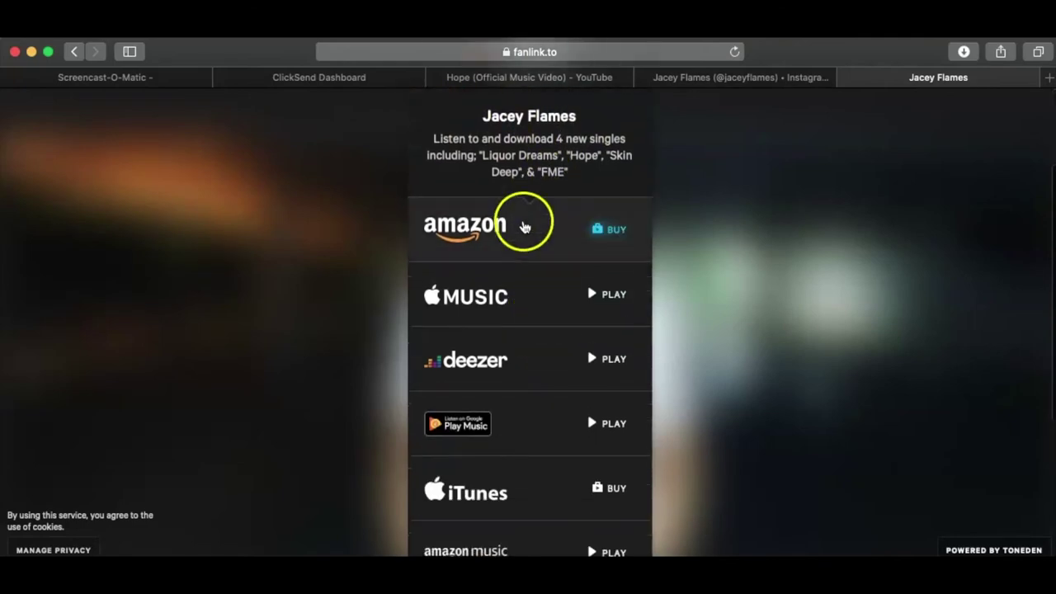
scroll(559, 478, "down", 4)
scroll(561, 479, "up", 6)
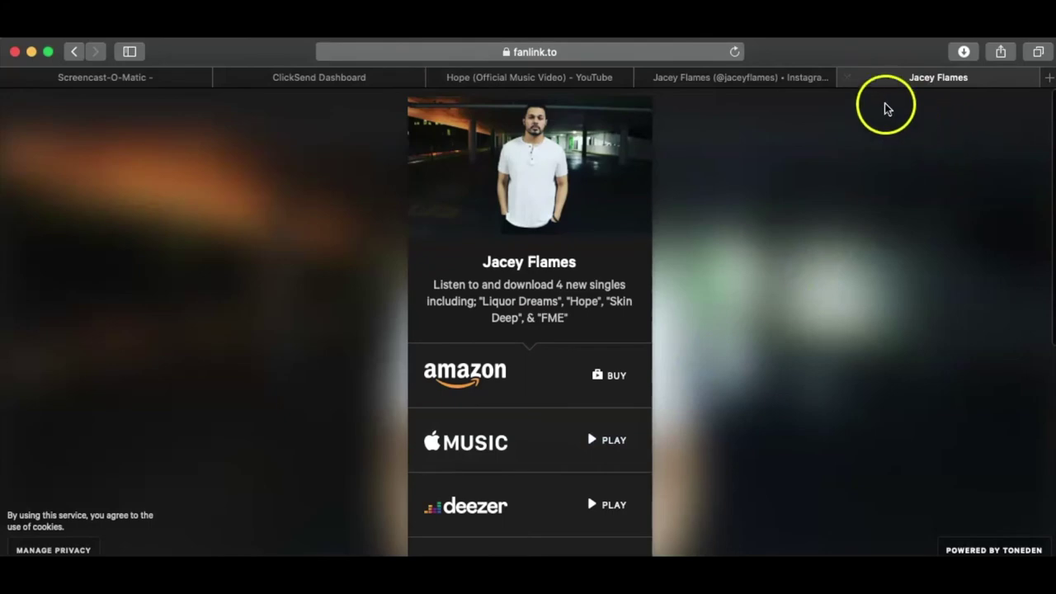
- Close the fanlink.to page, dismiss the auto-reply rule in ClickSend without saving, and review the list of inbound rules
left_click(847, 78)
left_click(396, 78)
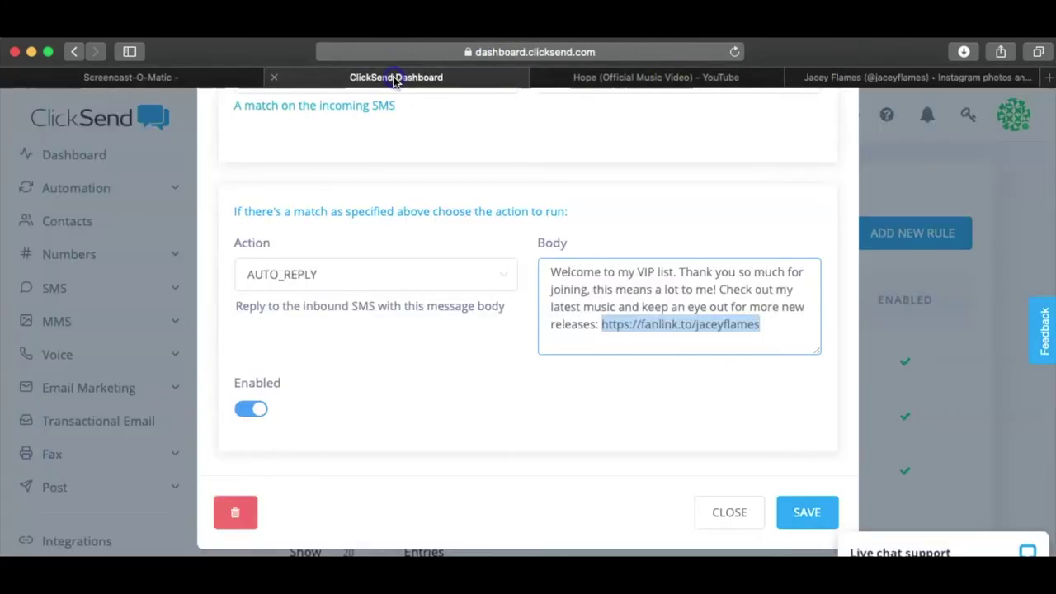
left_click(766, 326)
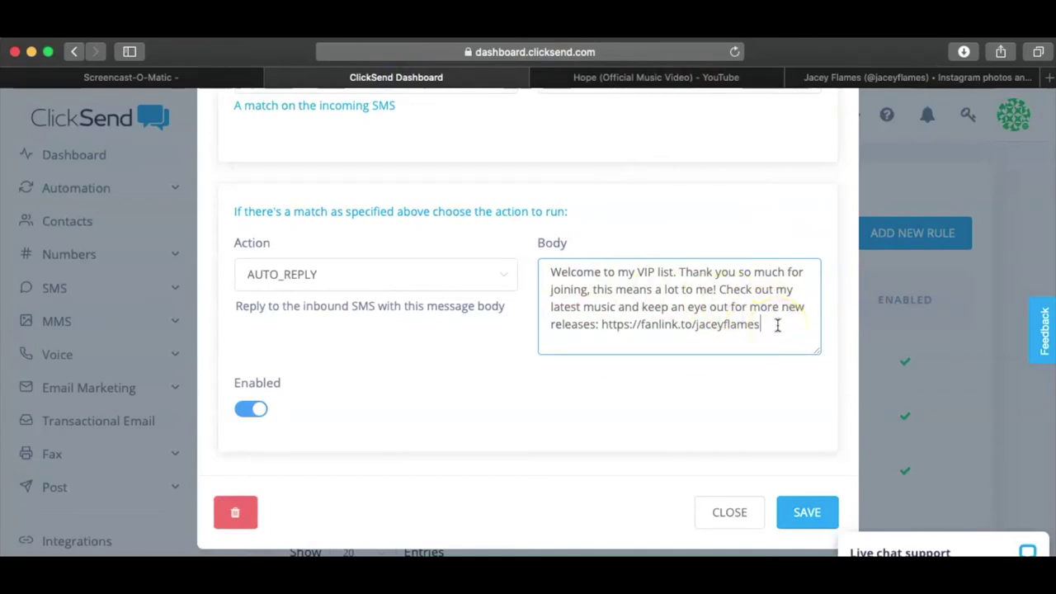
left_click(743, 514)
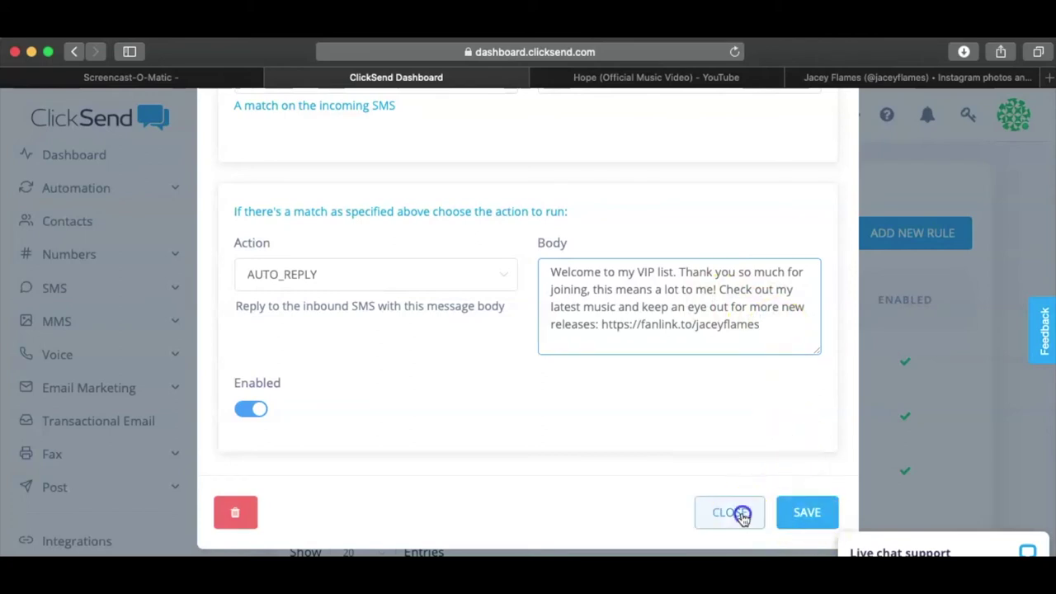
scroll(716, 307, "down", 2)
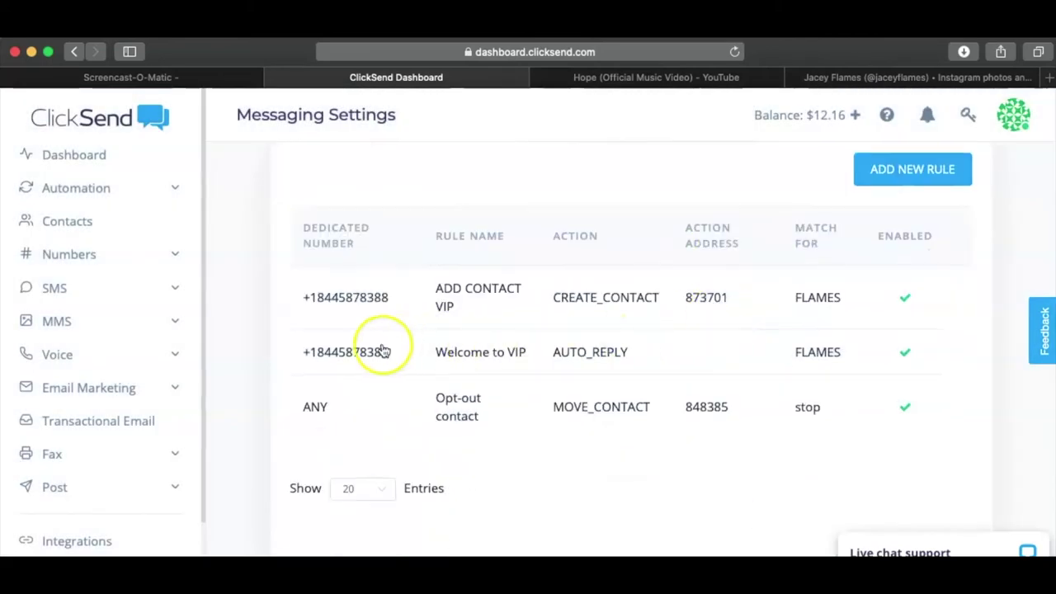
scroll(632, 391, "up", 4)
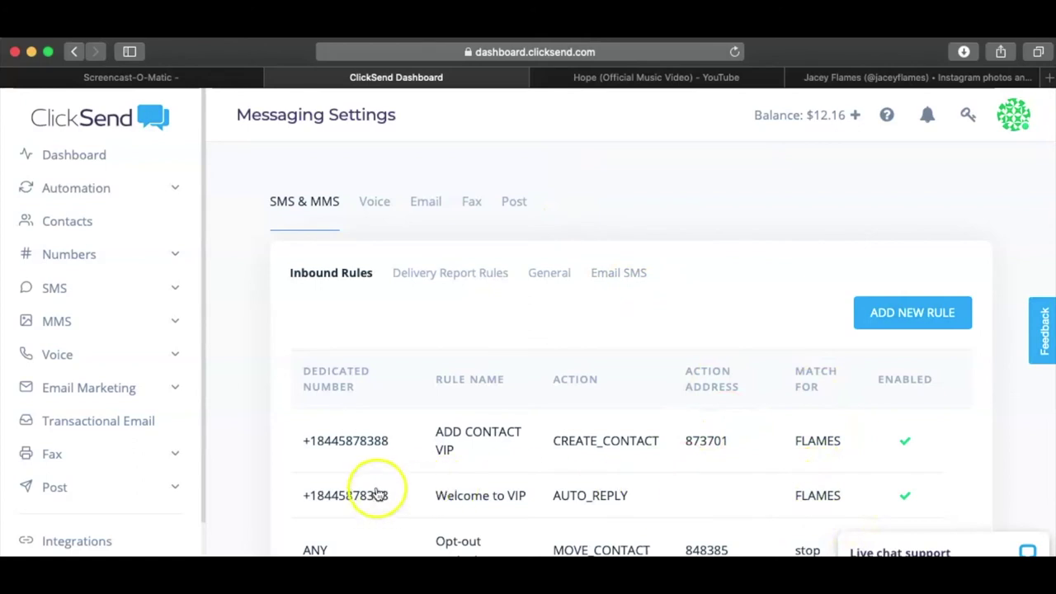
- Switch to the Instagram profile and highlight the bio line inviting followers to text "FLAMES" to the dedicated number
left_click(840, 74)
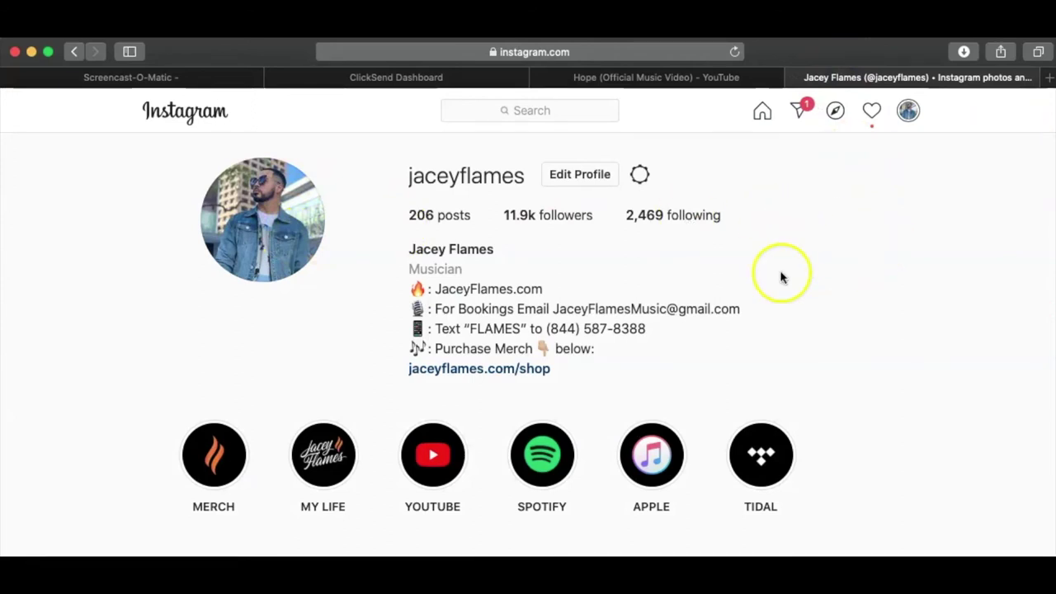
left_click_drag(412, 328, 659, 328)
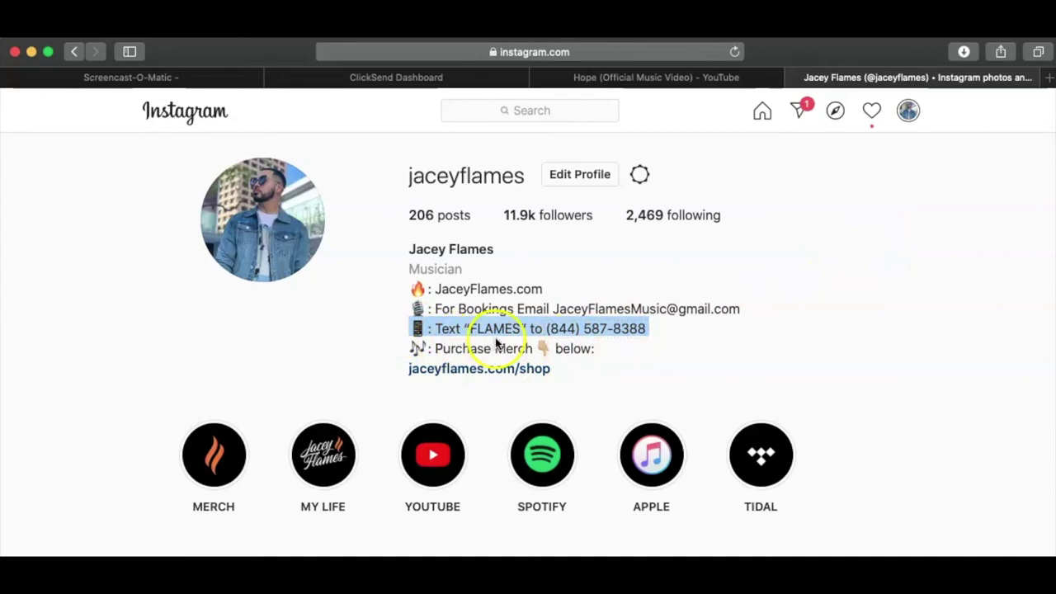
left_click(685, 351)
left_click(346, 307)
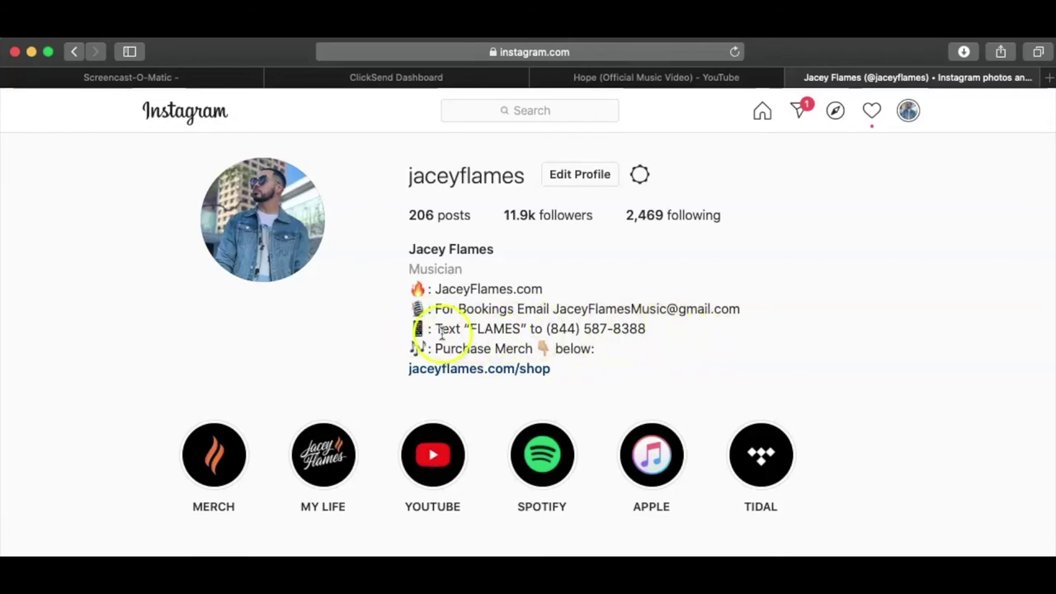
- Return to ClickSend and start a new SMS campaign, briefly checking the Instagram profile before coming back to the campaign form
left_click(405, 79)
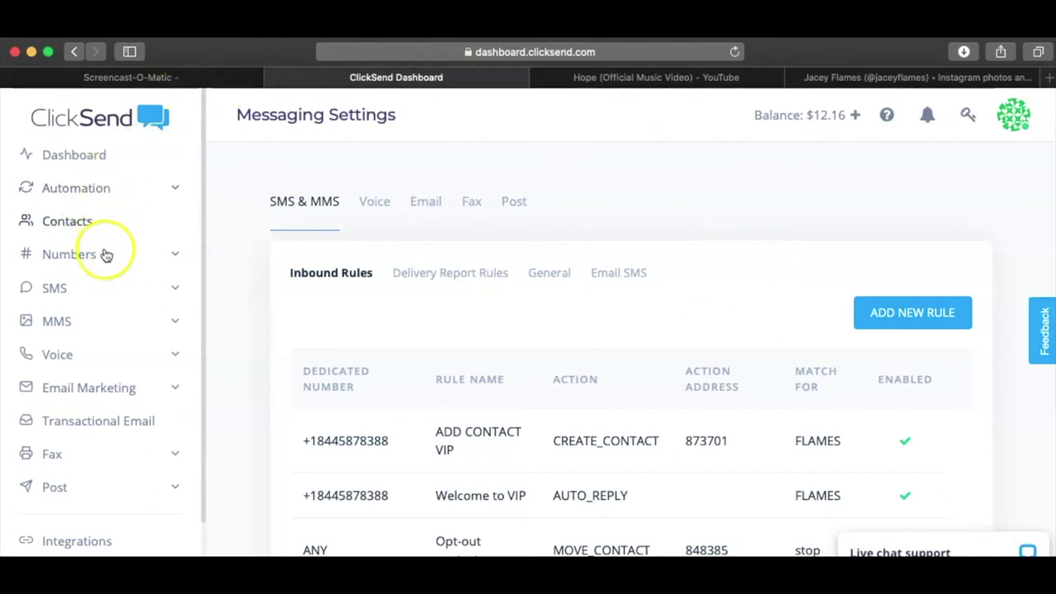
left_click(99, 291)
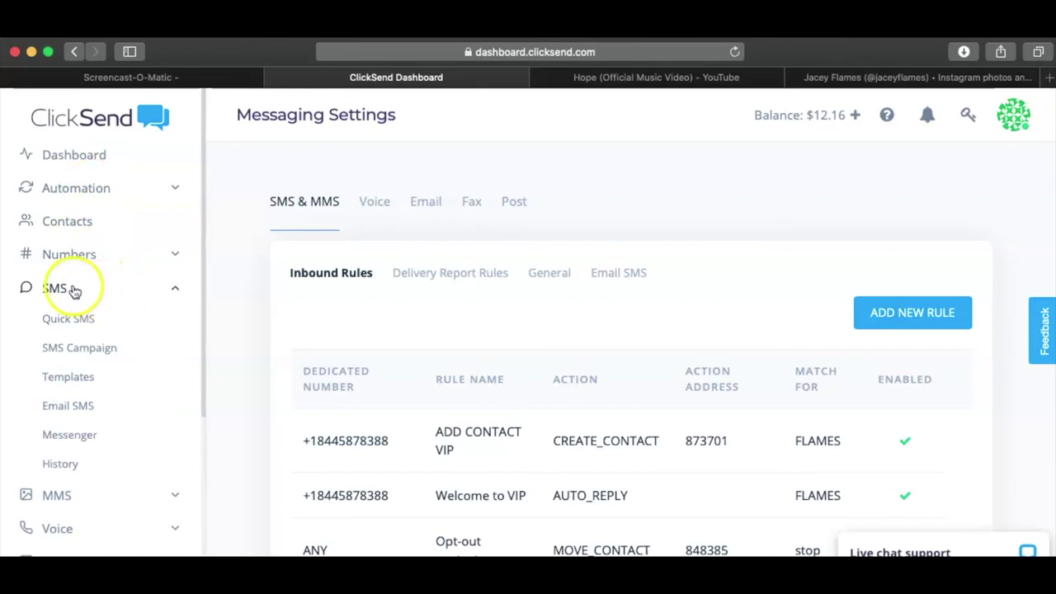
left_click(123, 348)
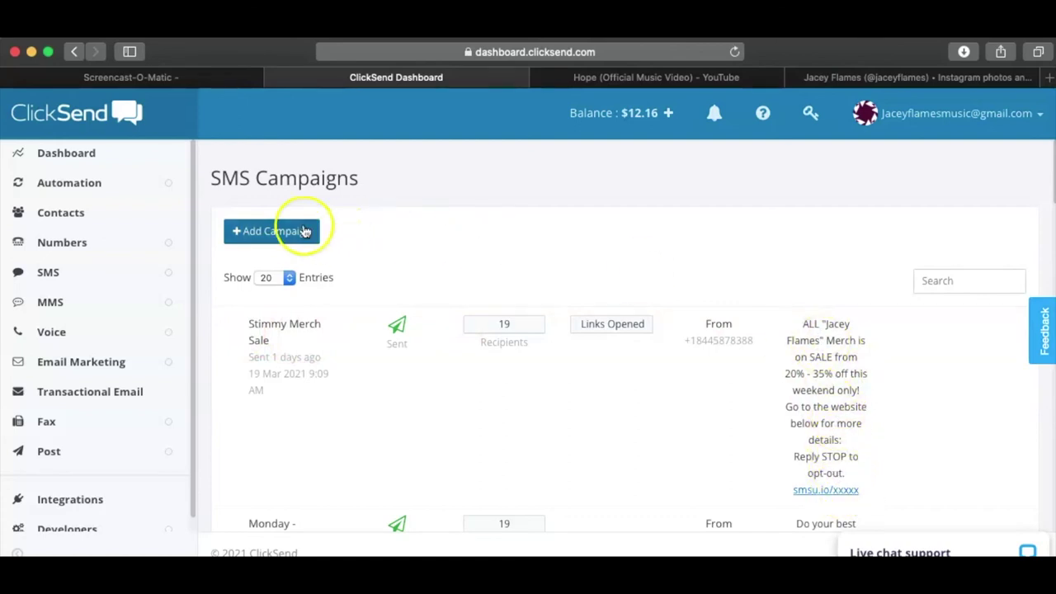
left_click(257, 232)
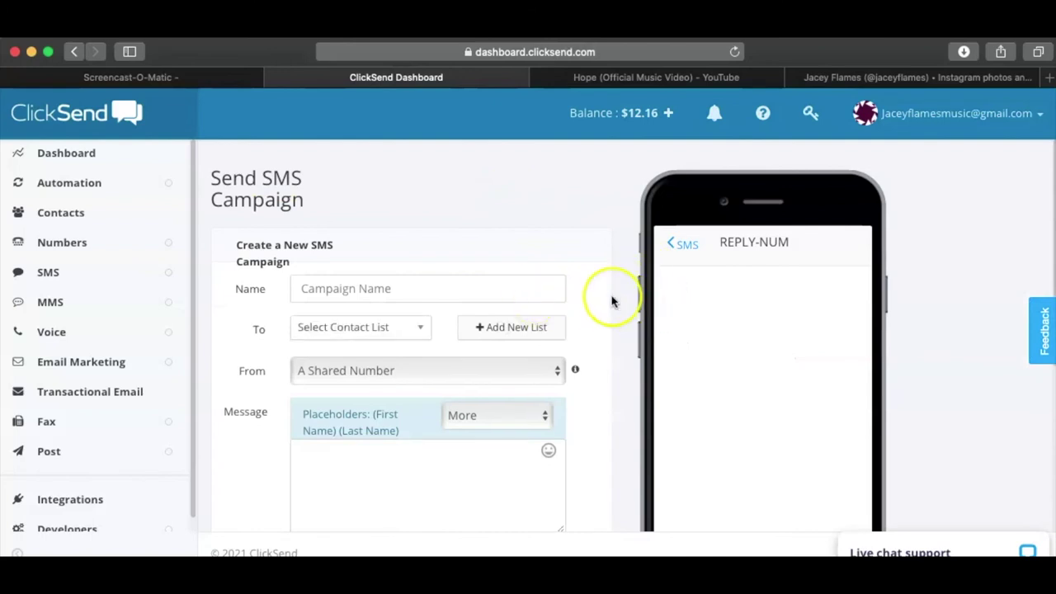
scroll(613, 301, "down", 1)
scroll(612, 301, "up", 1)
scroll(613, 301, "down", 1)
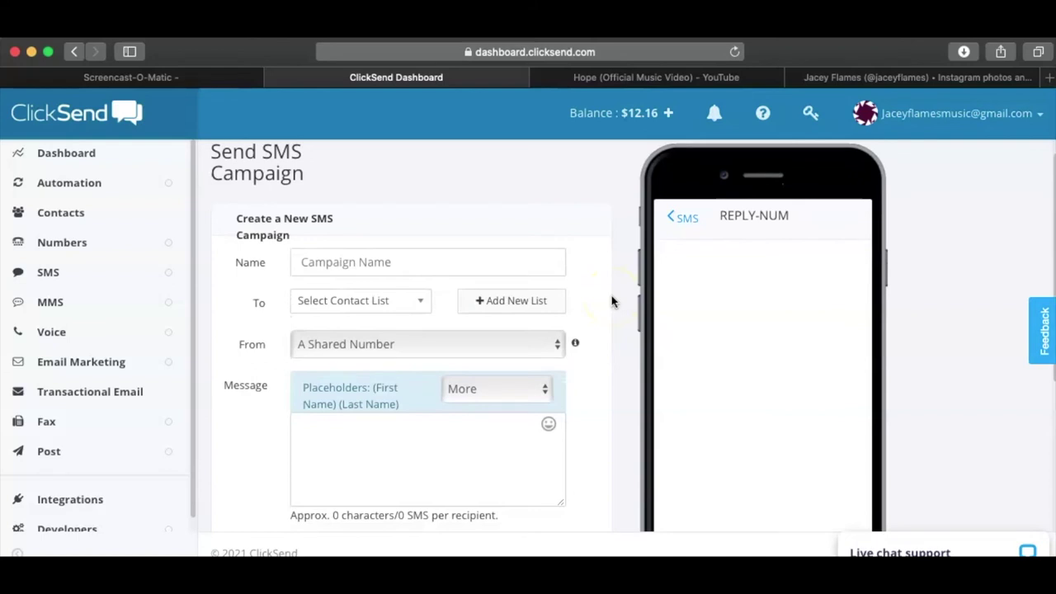
left_click(846, 76)
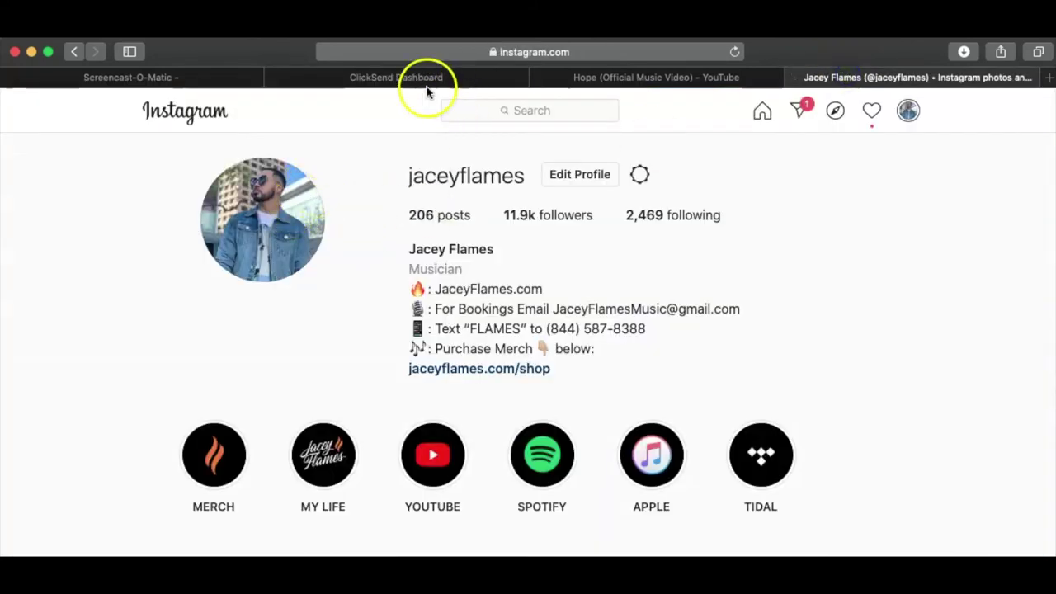
left_click(374, 79)
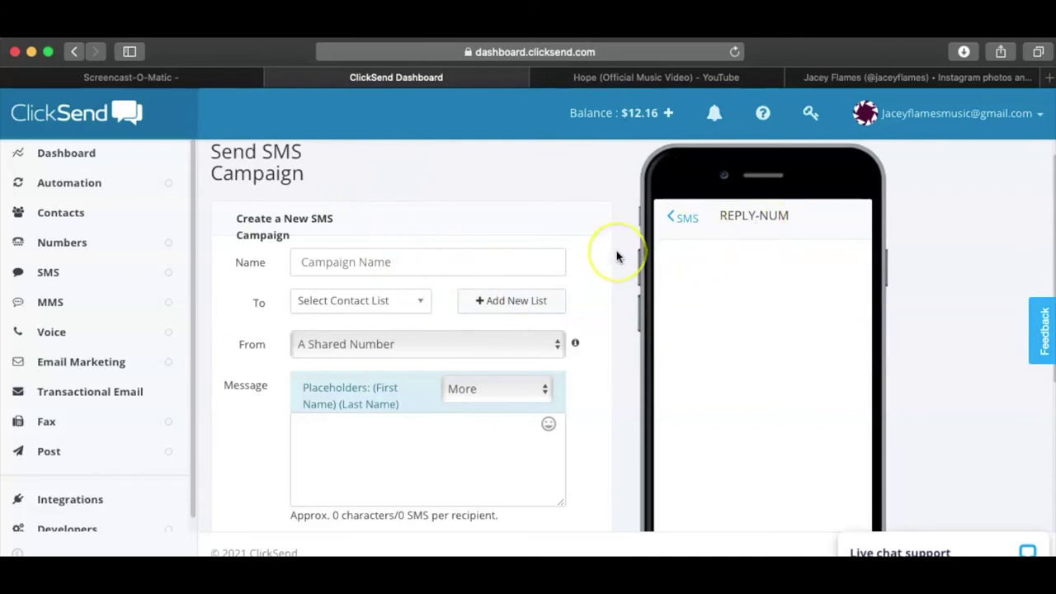
- Name the campaign "New Music Release for March" and choose VIP List as its recipients
left_click(355, 262)
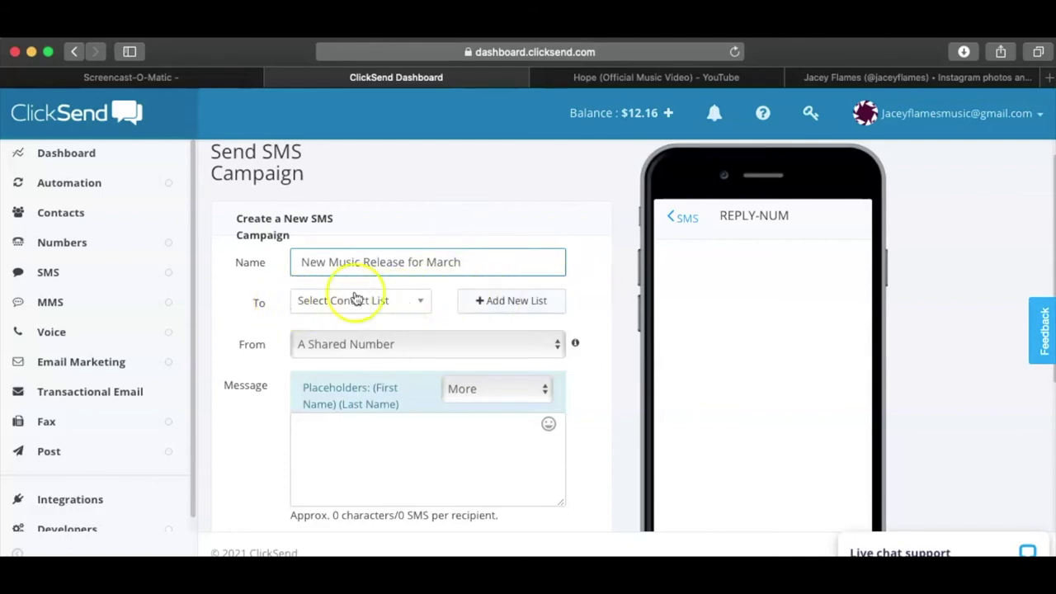
left_click(386, 300)
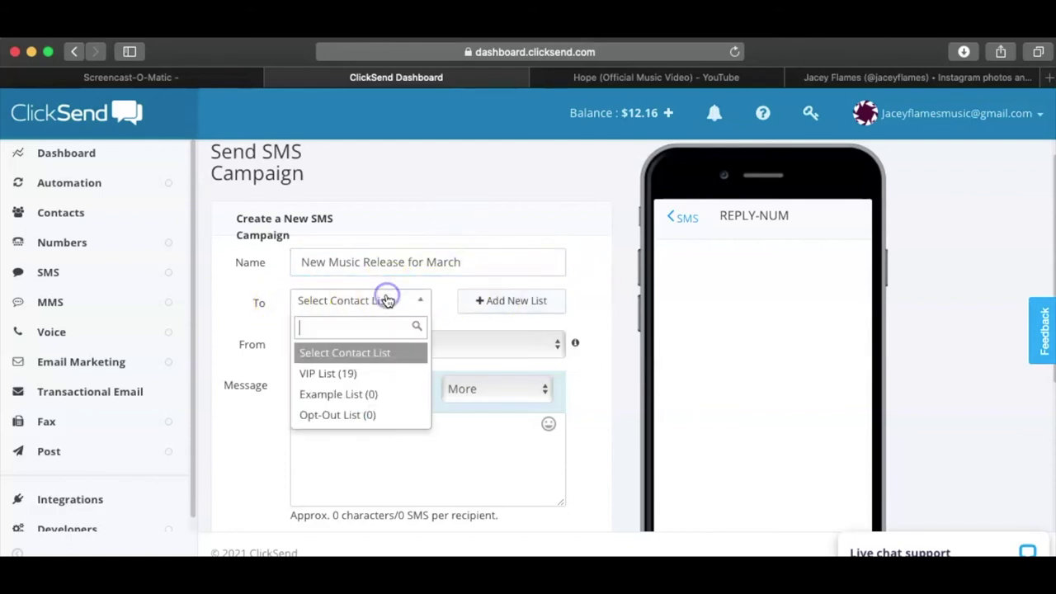
left_click(352, 375)
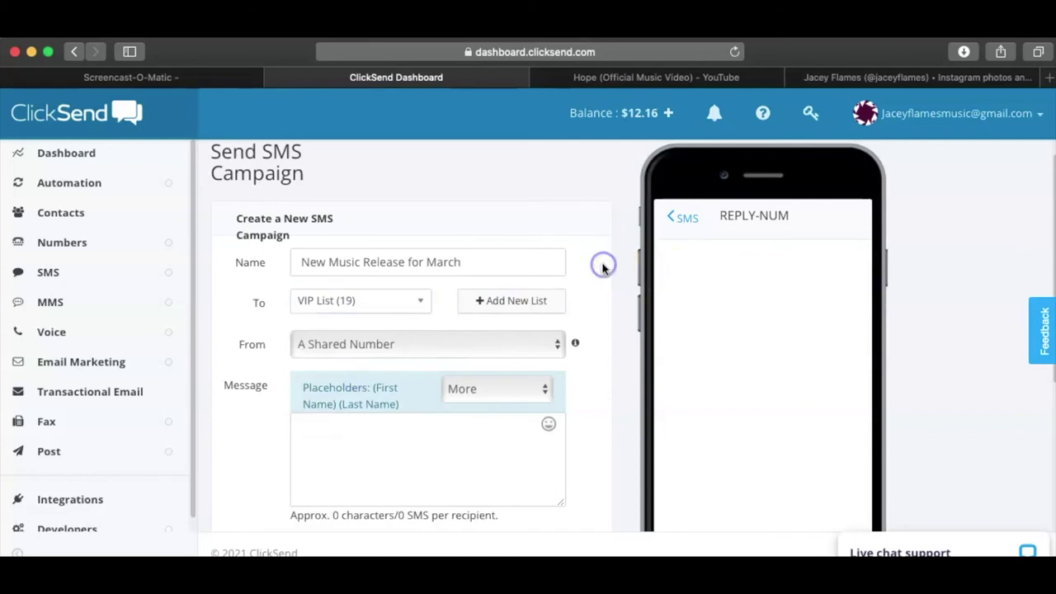
- Look at the form for creating a contact list and the available lists, keeping VIP List selected as the recipient
left_click(503, 302)
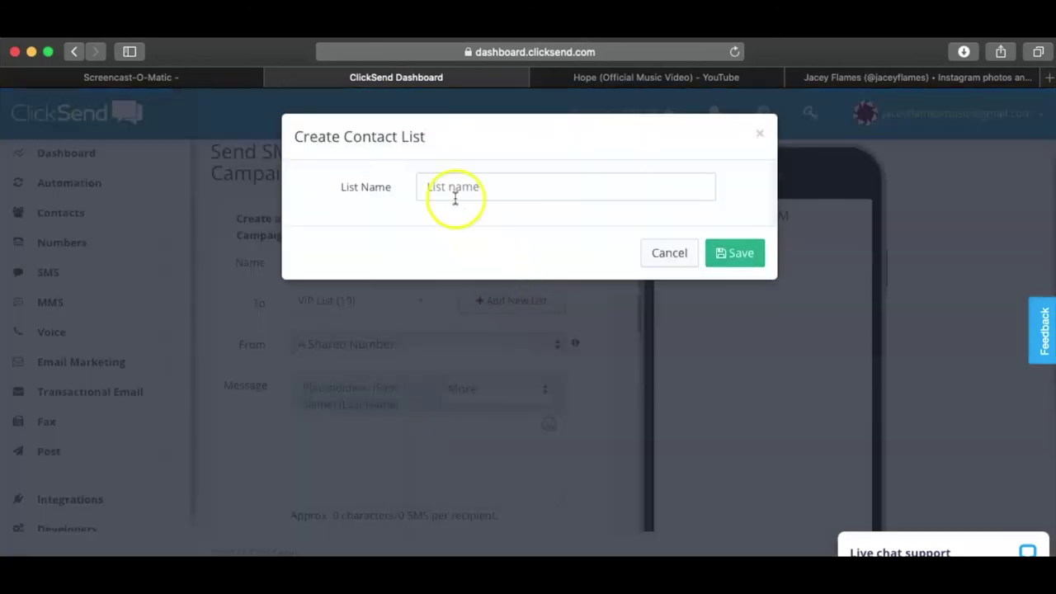
left_click(670, 255)
left_click(382, 299)
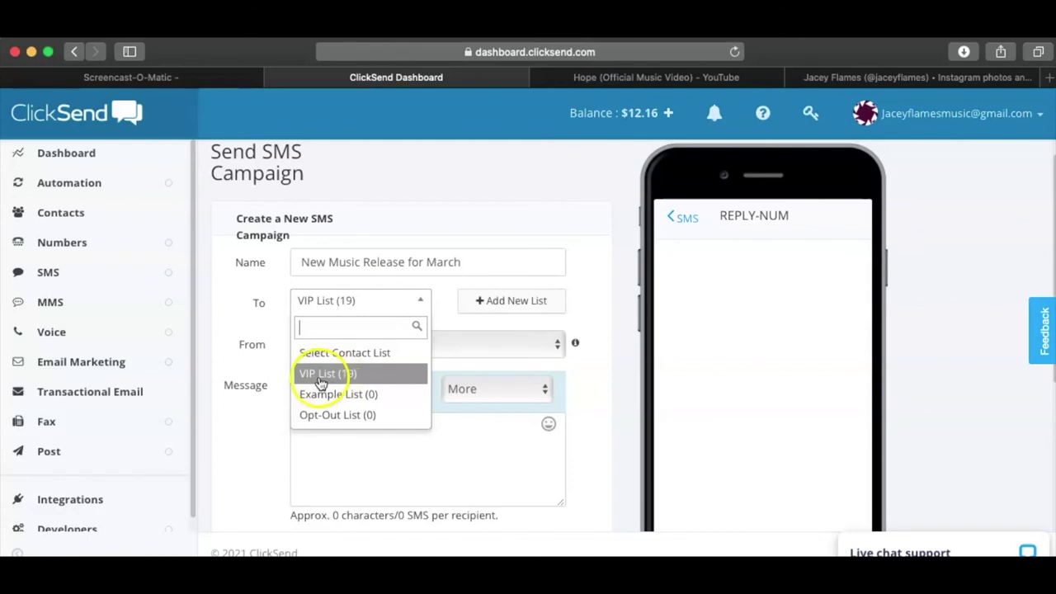
left_click(585, 278)
- Set the campaign's sender to Your Dedicated Number and select the account's dedicated phone number
scroll(587, 281, "down", 2)
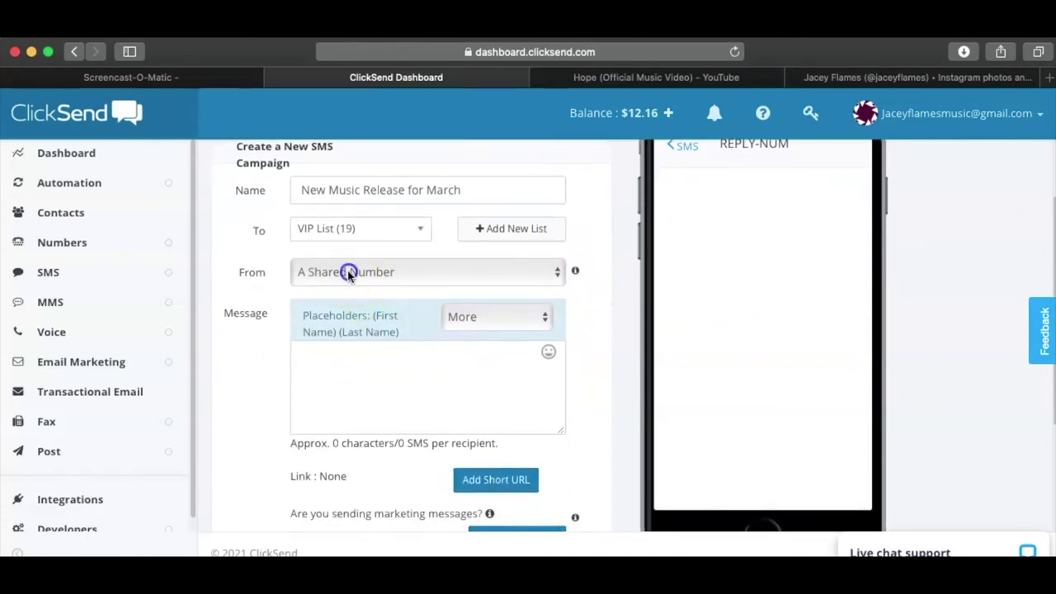
left_click(349, 275)
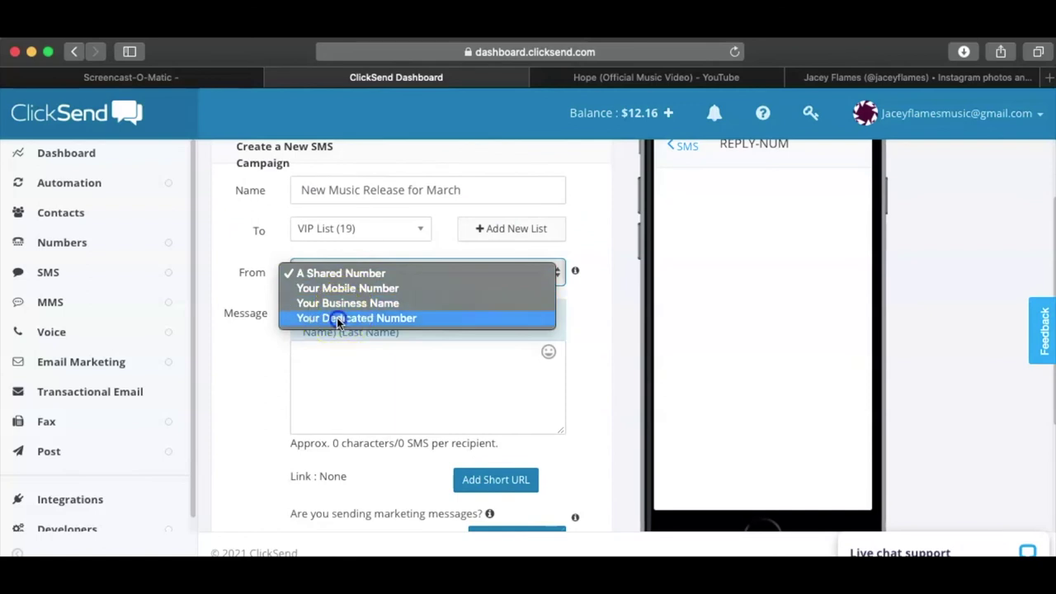
left_click(338, 323)
scroll(589, 289, "down", 1)
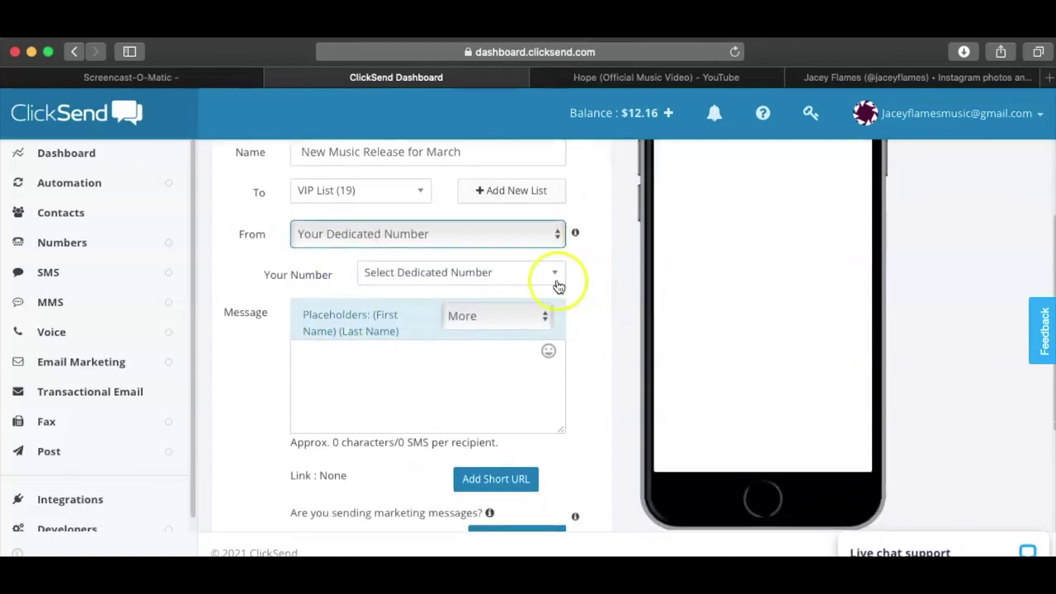
left_click(516, 273)
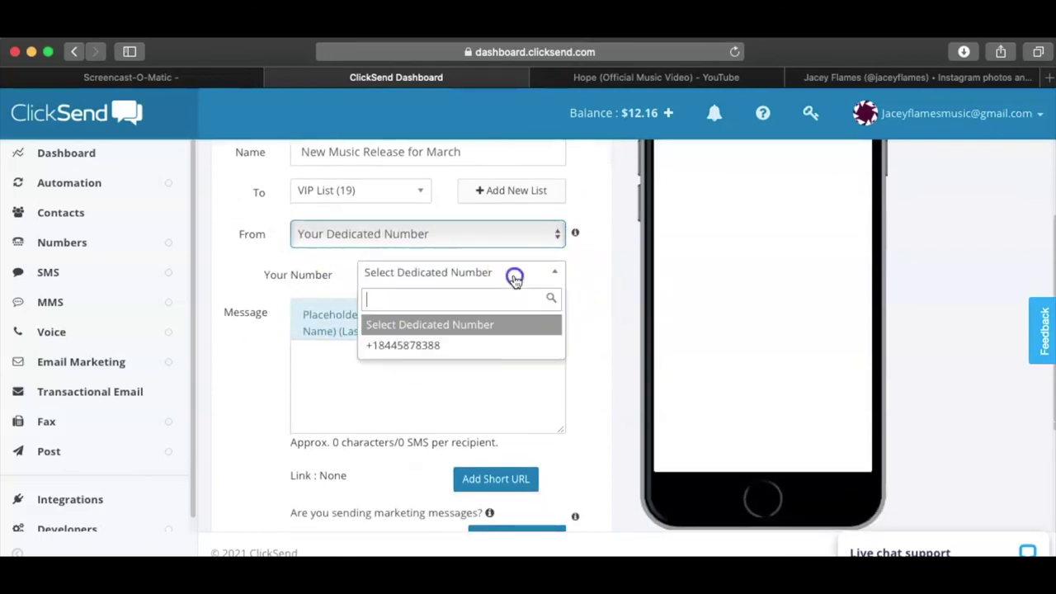
left_click(415, 346)
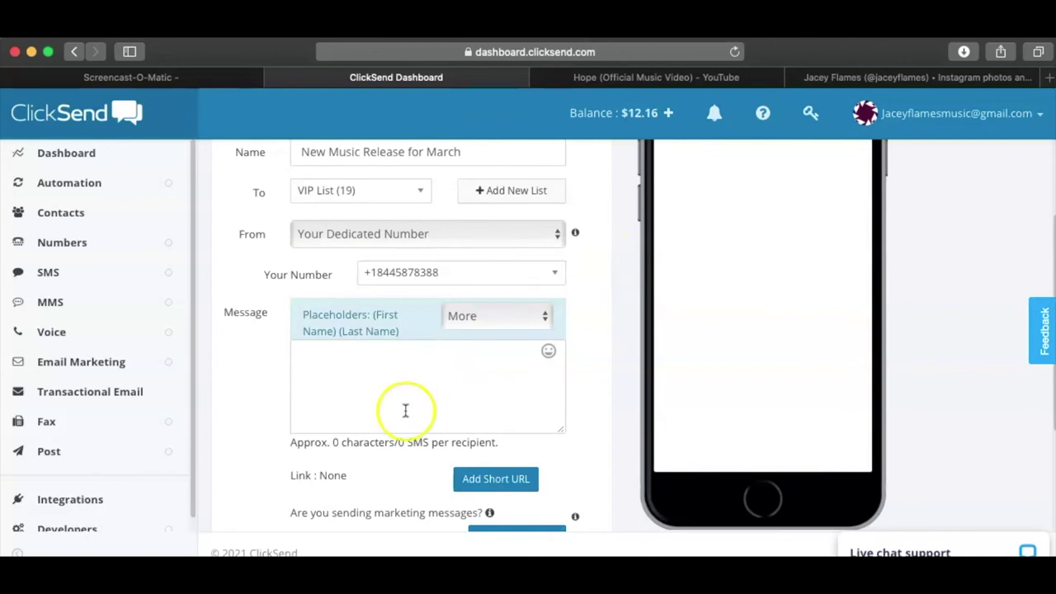
- Insert the opt-out text "Reply STOP to opt-out." in the campaign message and add an empty line above it
left_click(365, 361)
scroll(617, 318, "down", 1)
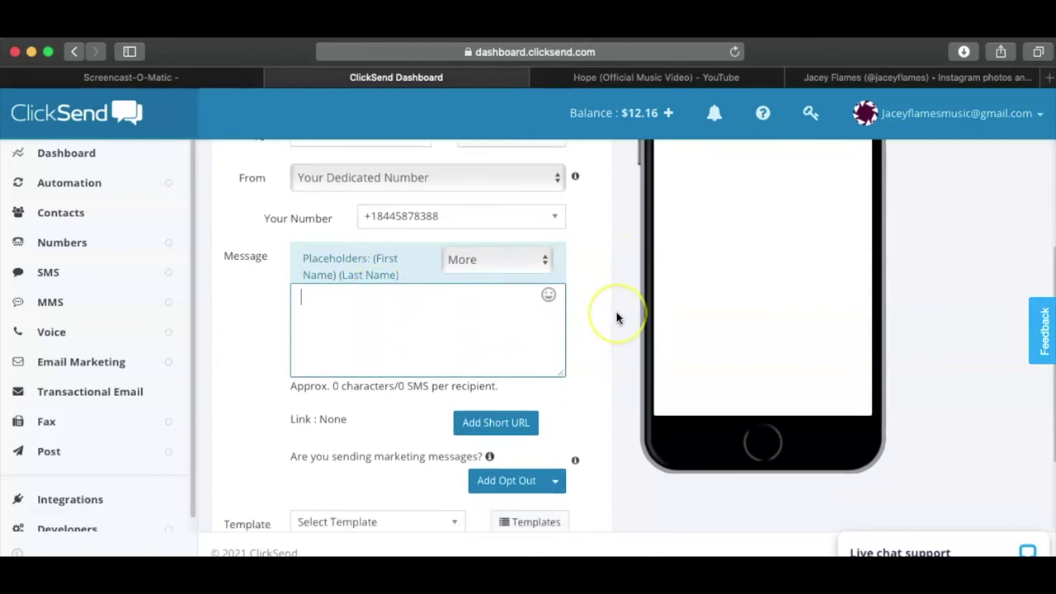
scroll(617, 317, "down", 1)
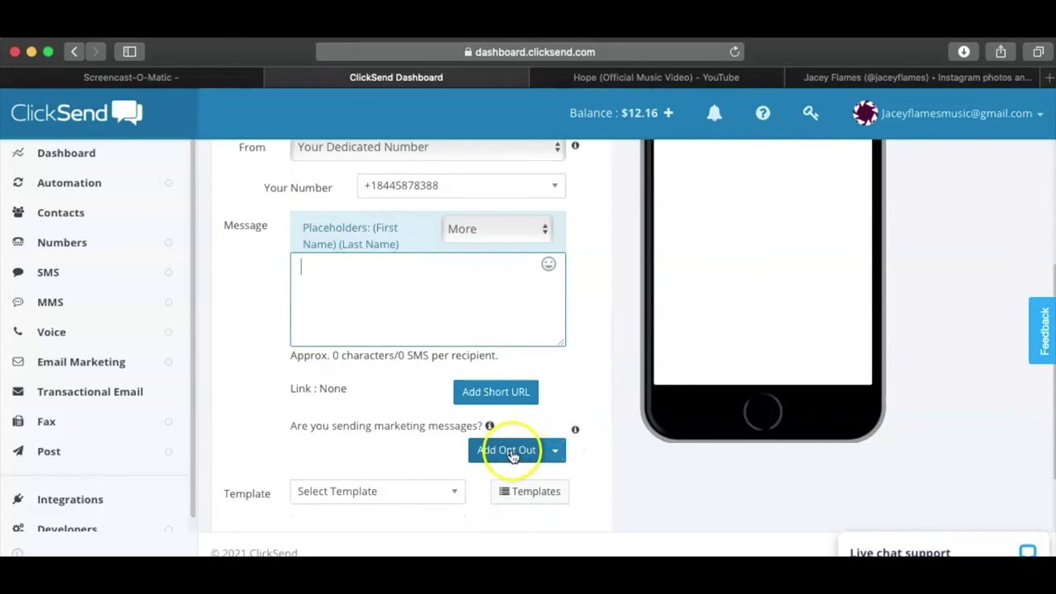
left_click(558, 452)
left_click(497, 490)
left_click(302, 266)
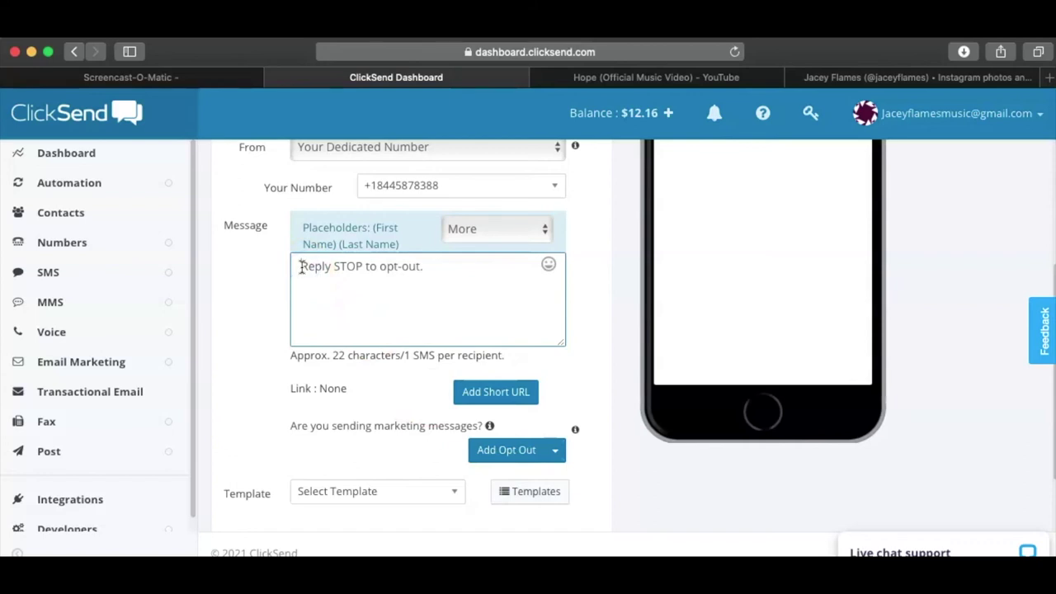
key("Return")
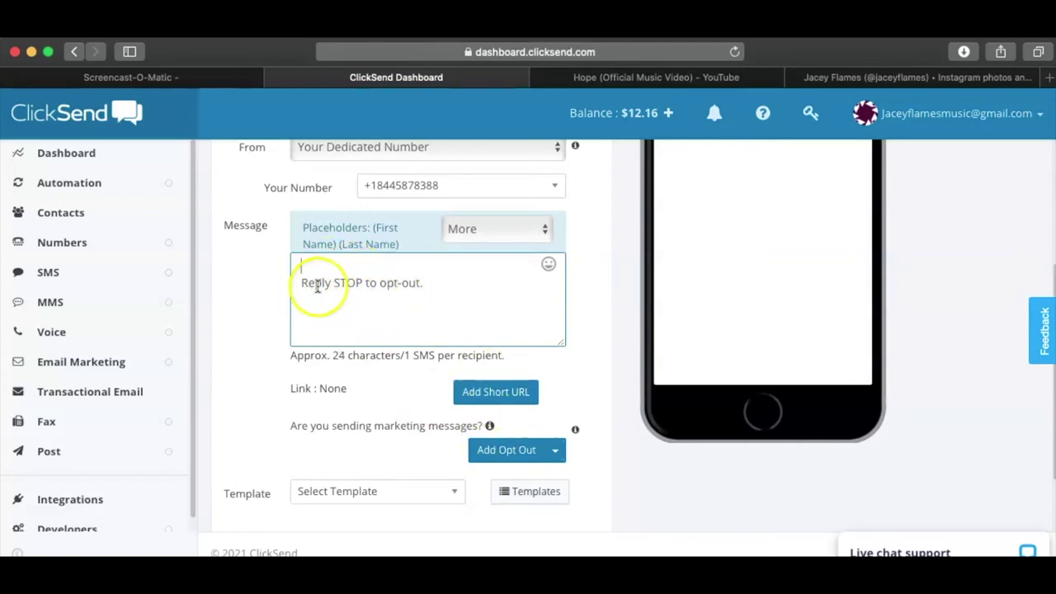
left_click(333, 262)
scroll(336, 263, "up", 1)
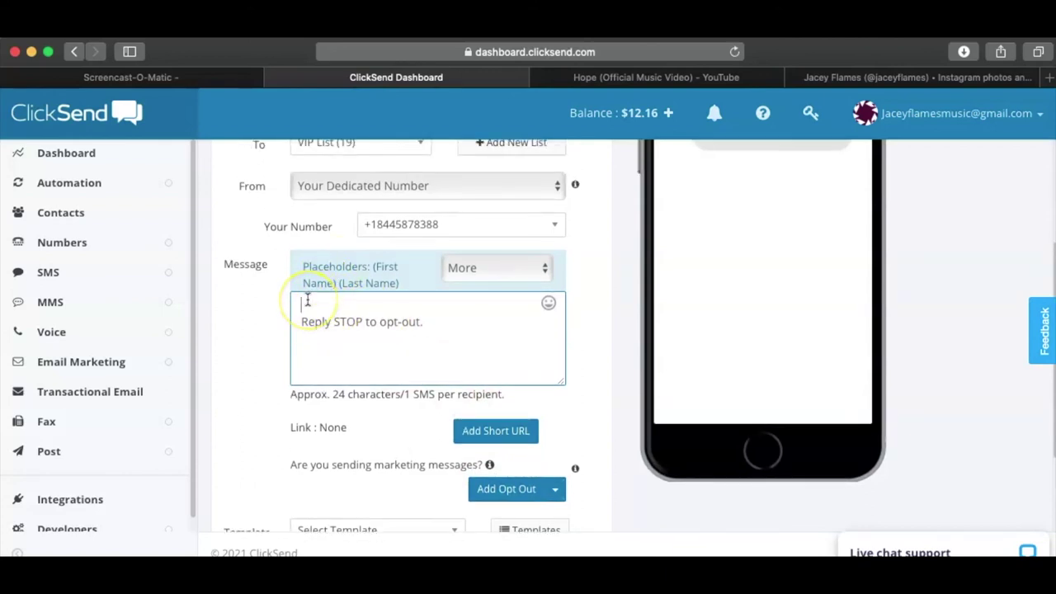
scroll(307, 301, "up", 1)
left_click(250, 355)
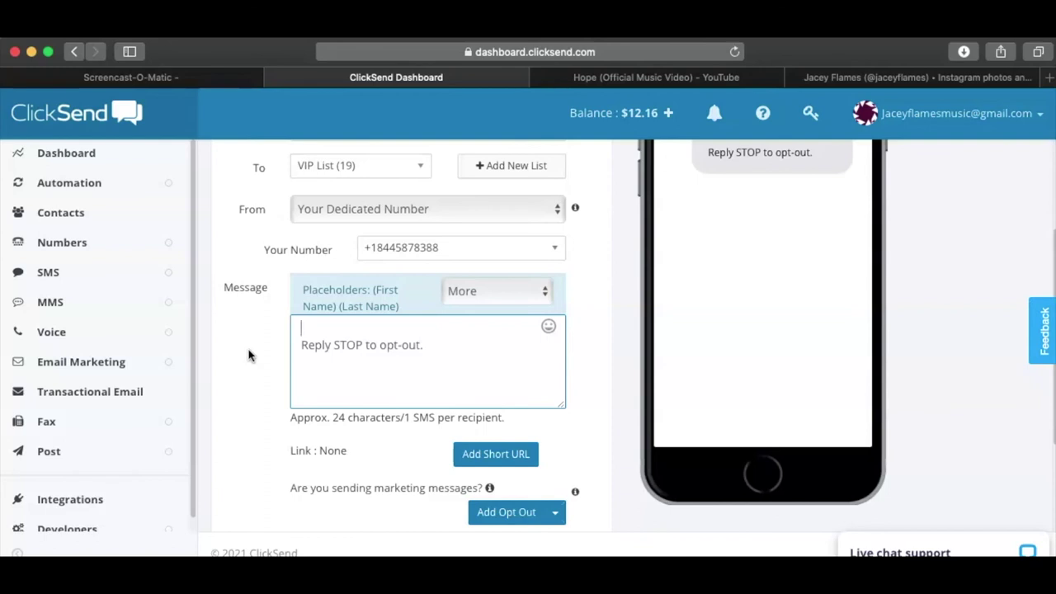
- Write 'New music released today, new song titled "Hope" out now!' above the opt-out text in the campaign message
scroll(250, 355, "up", 2)
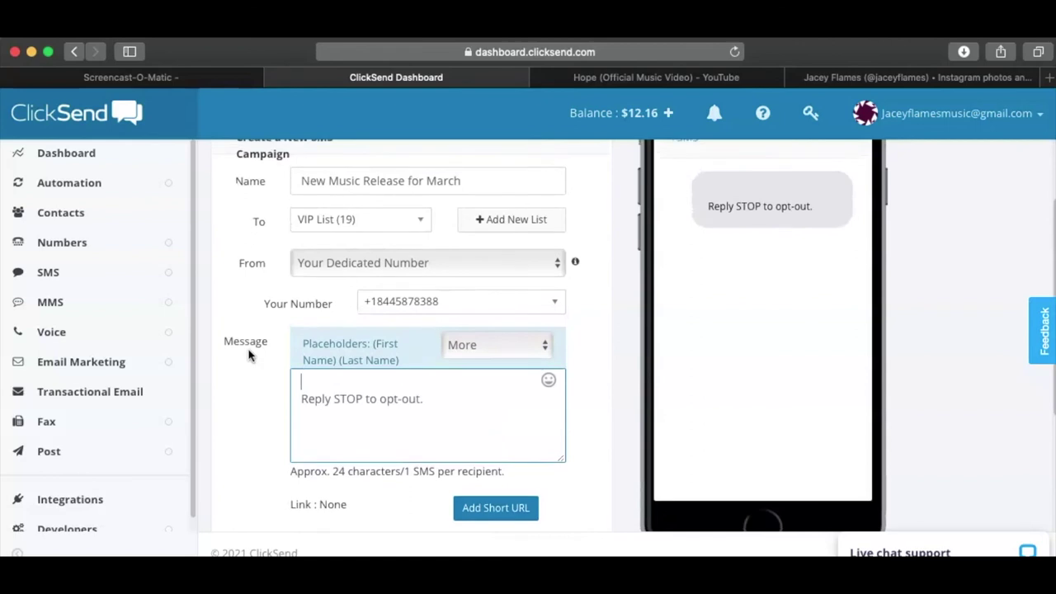
scroll(250, 355, "up", 2)
scroll(250, 355, "down", 2)
scroll(250, 355, "down", 3)
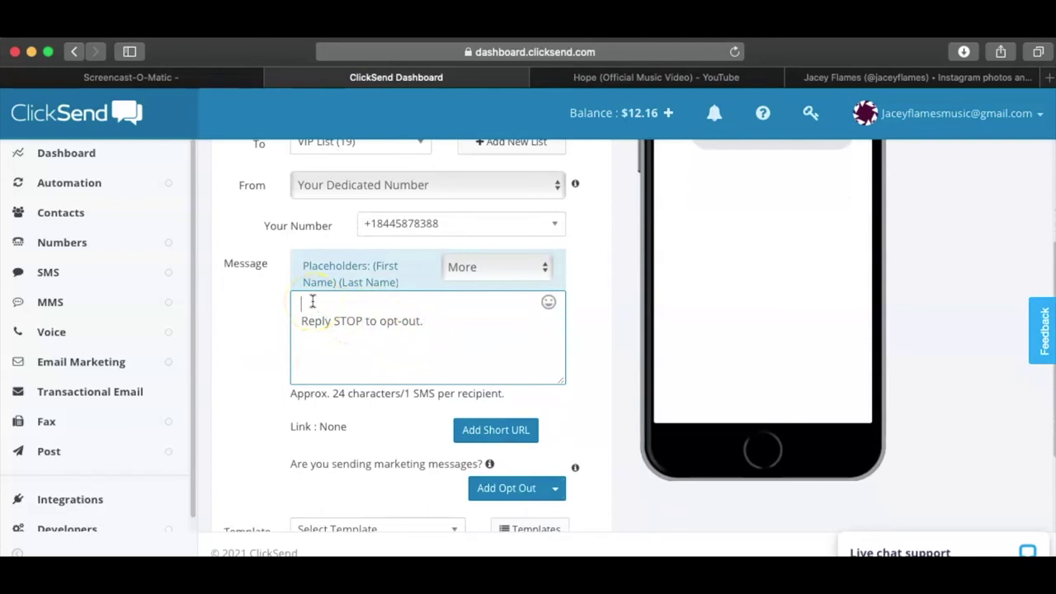
type("ew music rele")
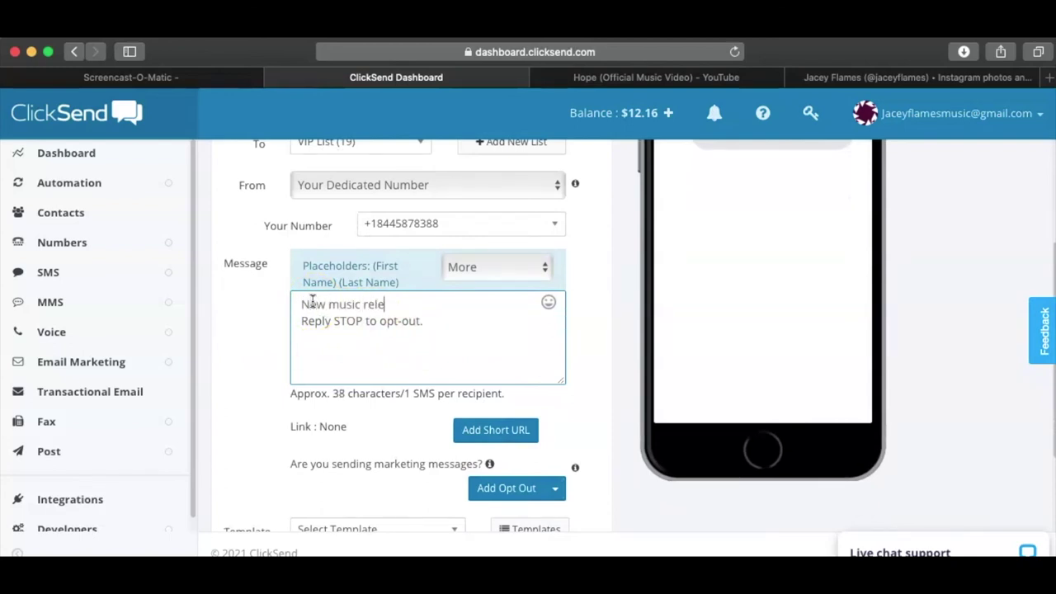
type("ased today!")
type("today")
type(", new song")
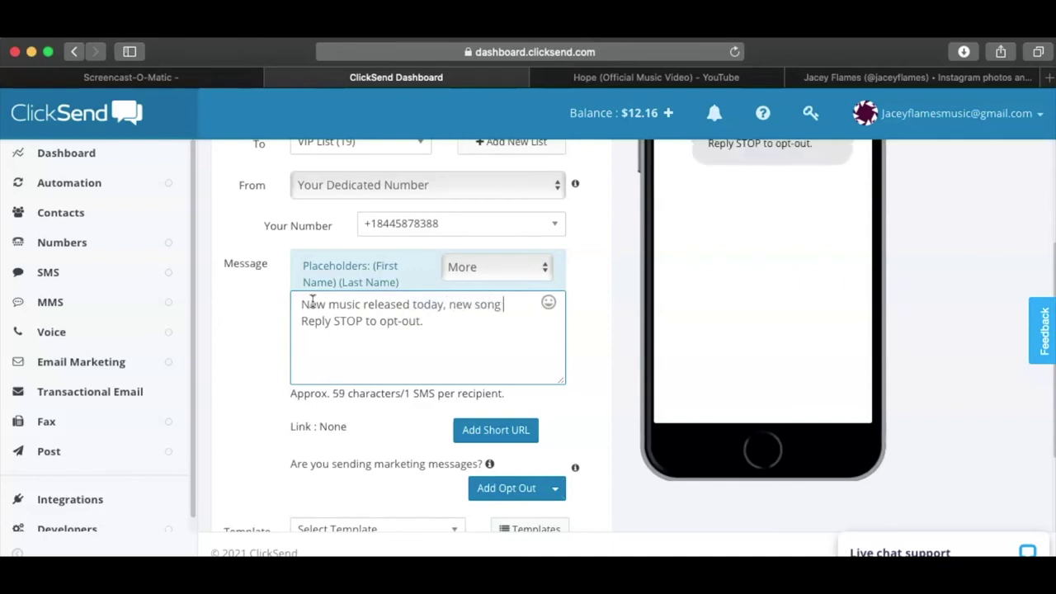
type(" titled \"Hope")
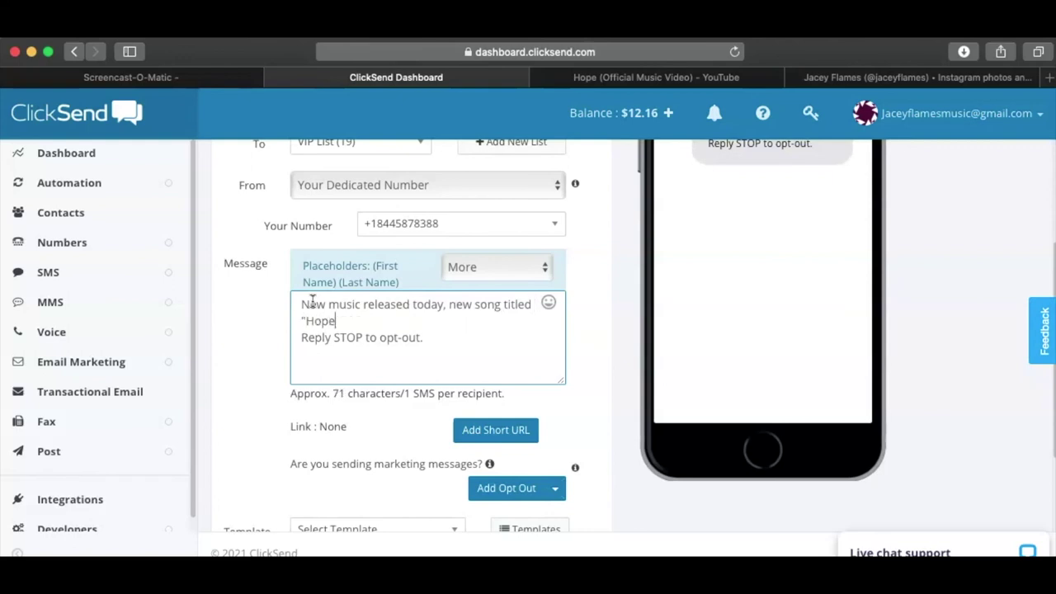
type("\" out now")
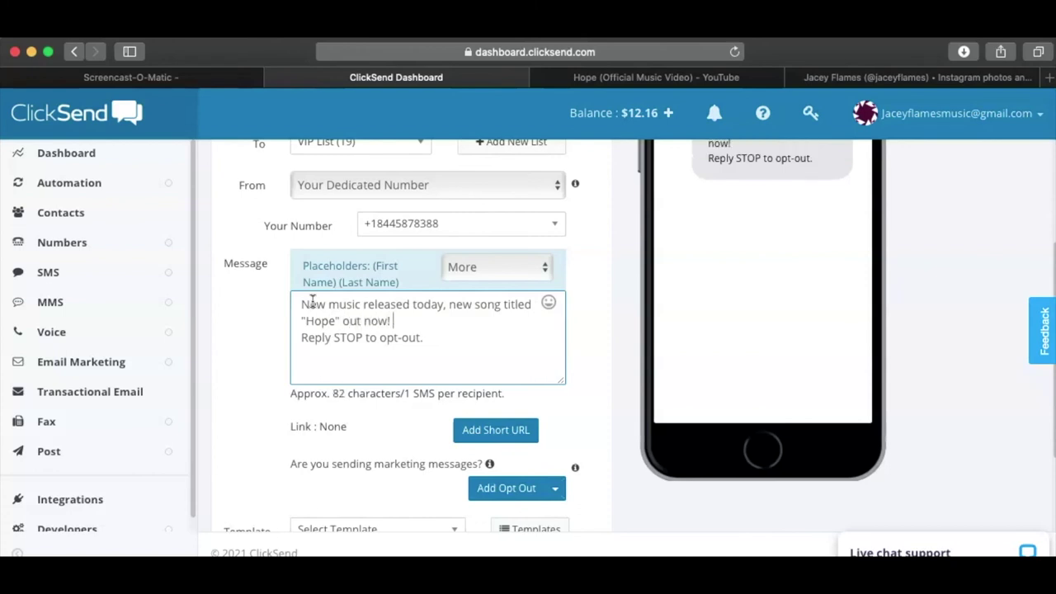
- Continue the message with "Link below to listen:" before the opt-out line and check the text in the phone preview
type("! Link be")
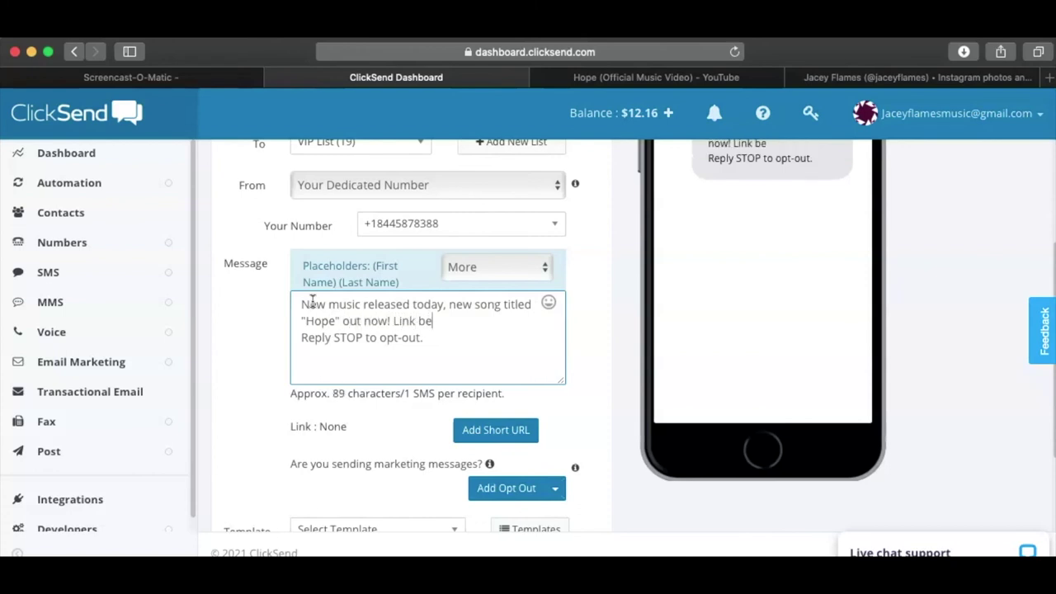
type("low to listn. Reply")
key("BackSpace")
type(".")
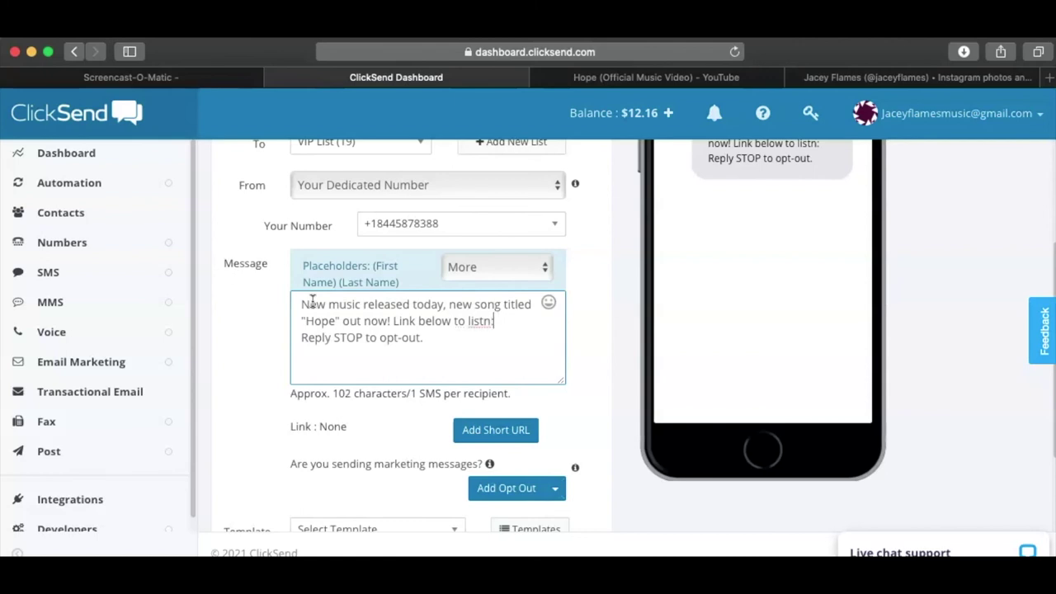
key("BackSpace")
type("en:")
scroll(873, 322, "up", 2)
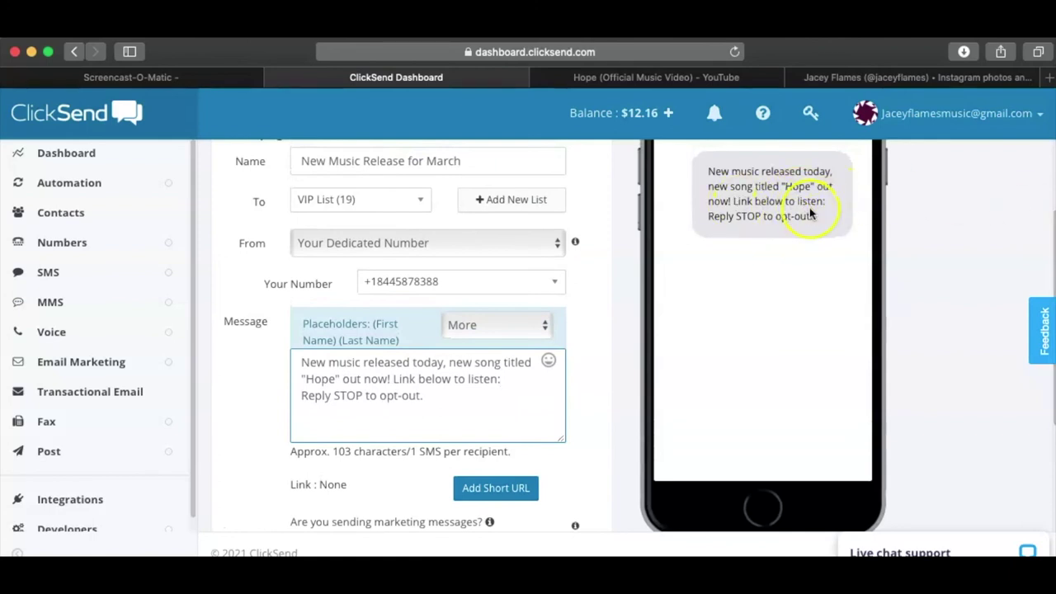
scroll(749, 247, "up", 2)
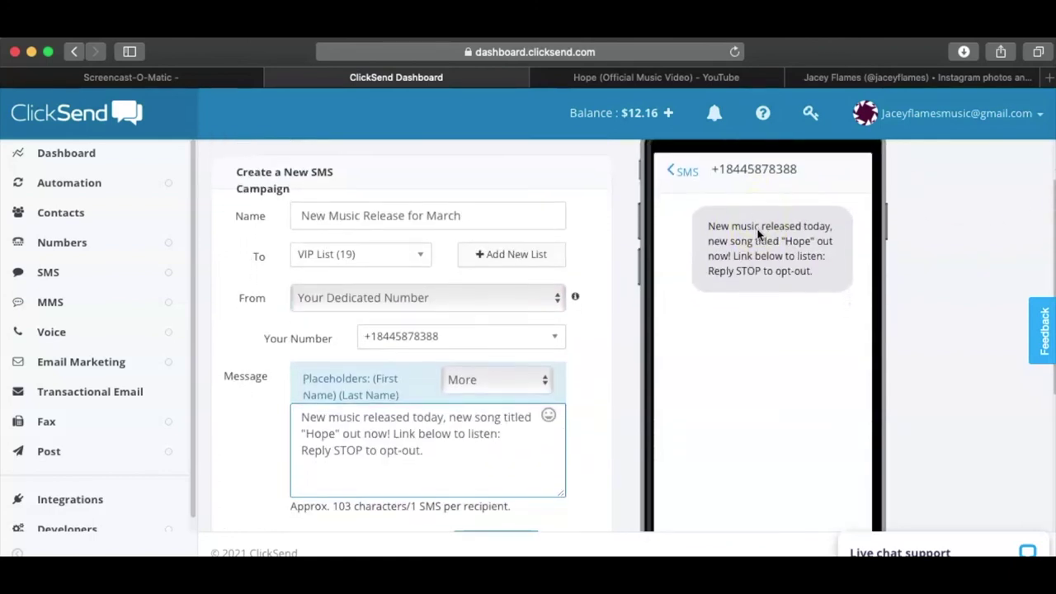
scroll(500, 443, "down", 3)
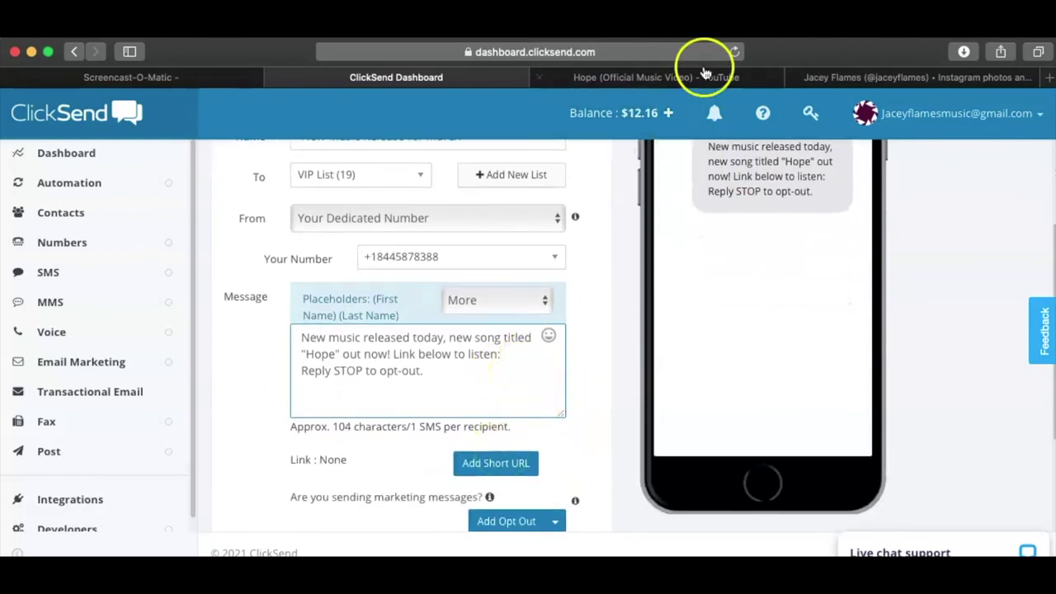
- Copy the web address of the "Hope (Official Music Video)" page on YouTube and return to the ClickSend campaign
left_click(600, 84)
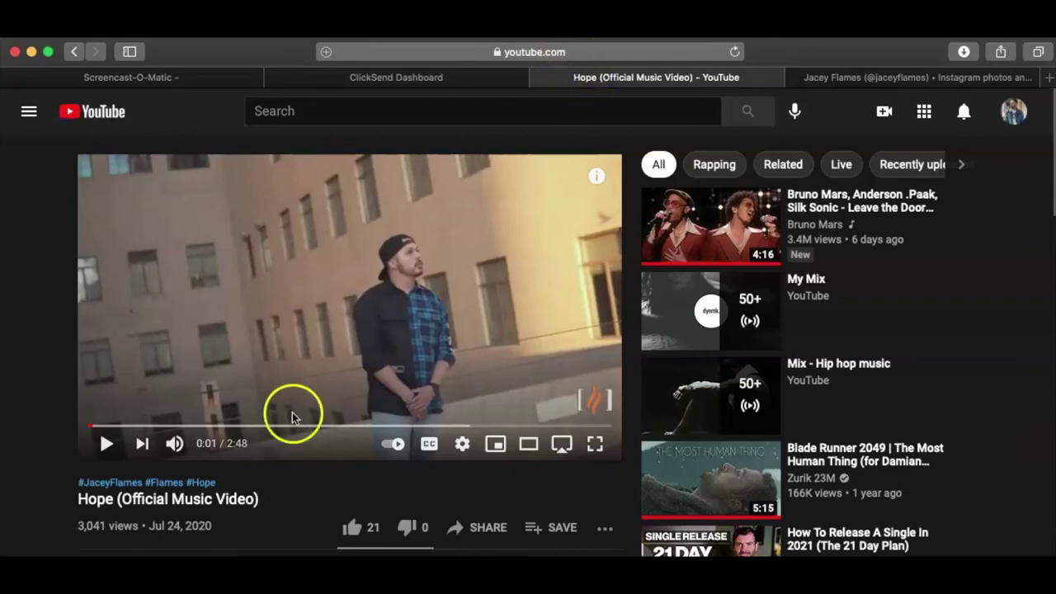
left_click(593, 48)
key("super+c")
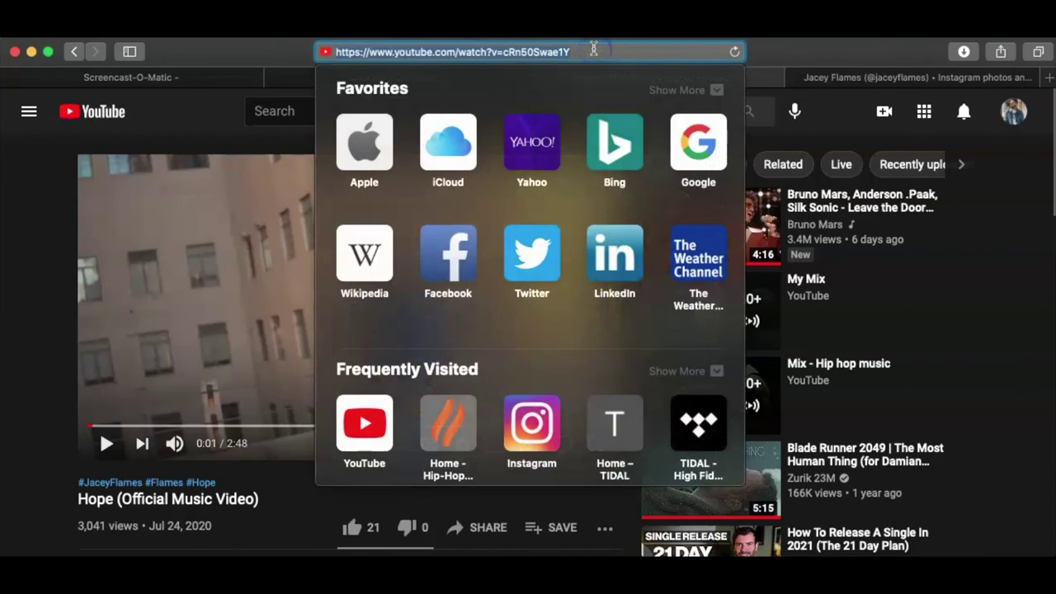
left_click(778, 48)
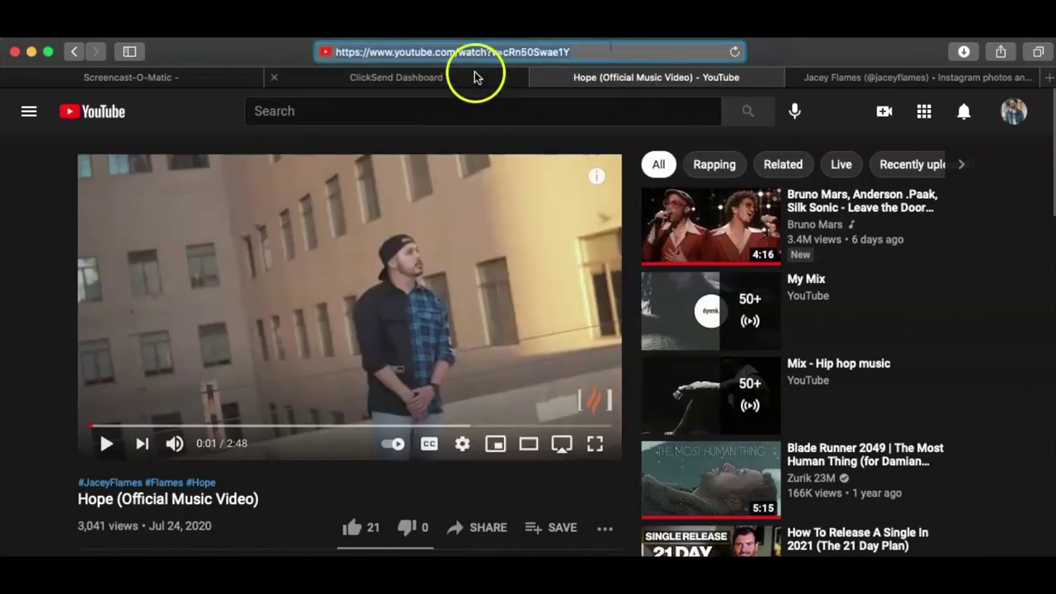
left_click(473, 76)
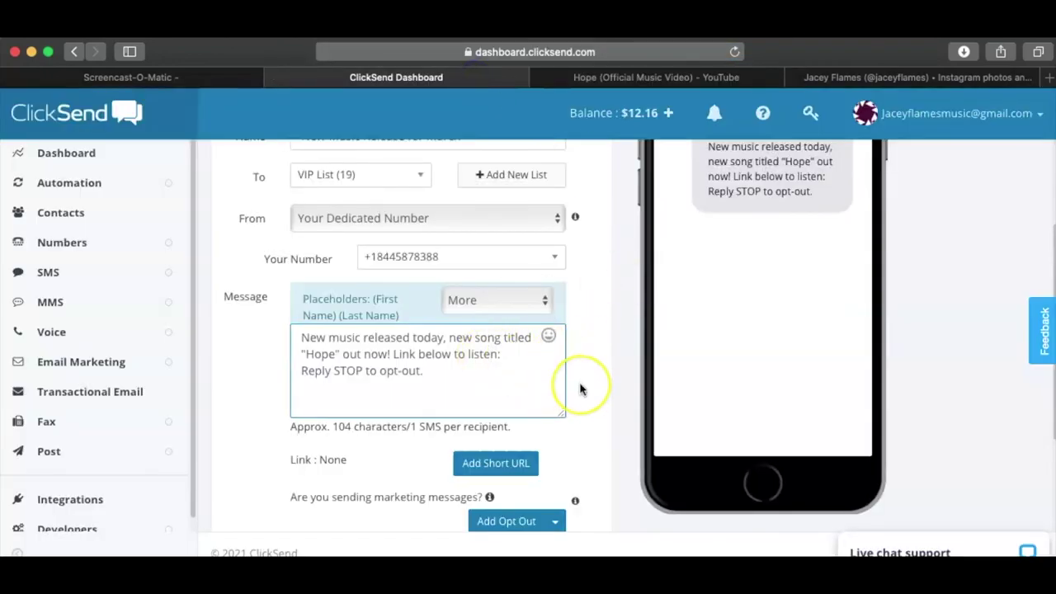
scroll(580, 389, "up", 1)
scroll(580, 388, "down", 2)
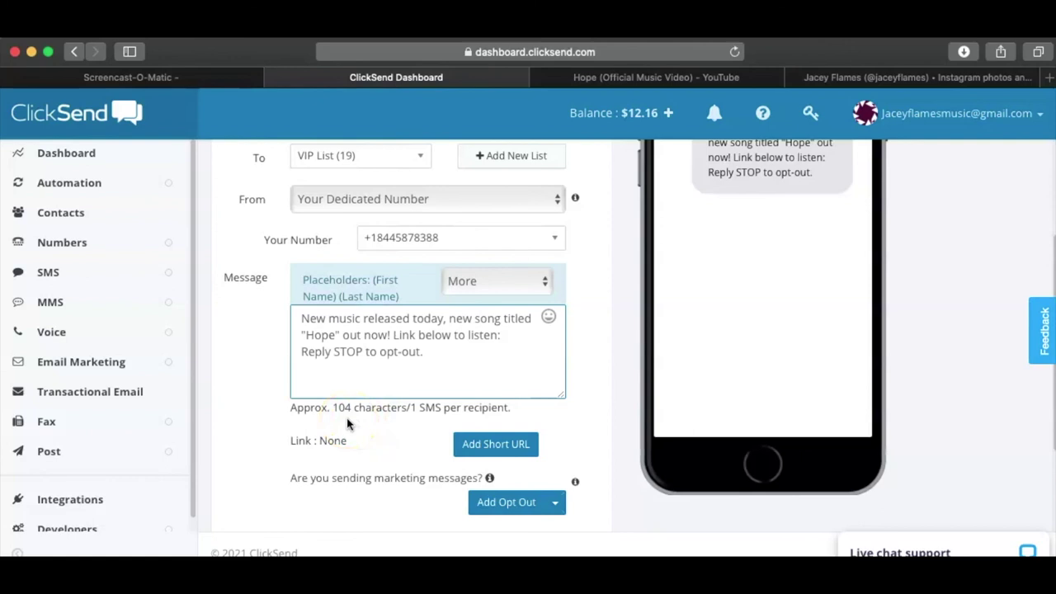
left_click(372, 422)
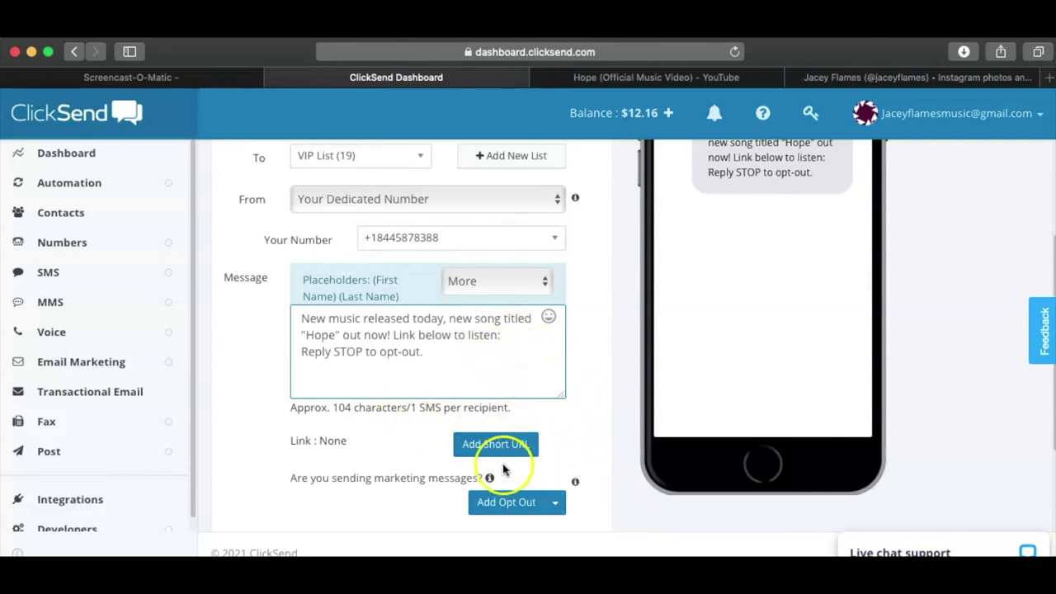
left_click(472, 446)
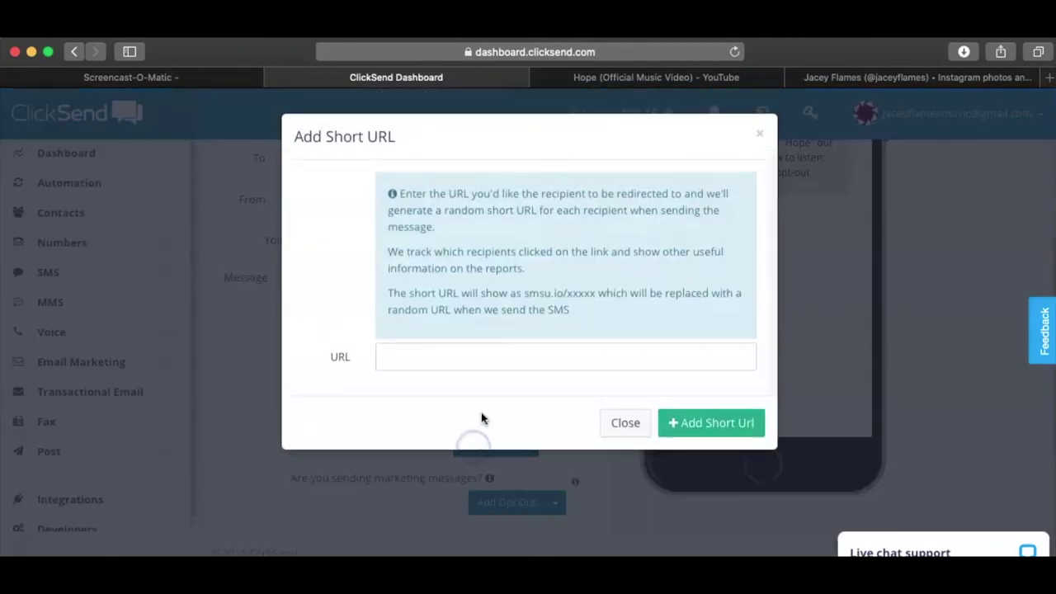
left_click(436, 356)
right_click(437, 354)
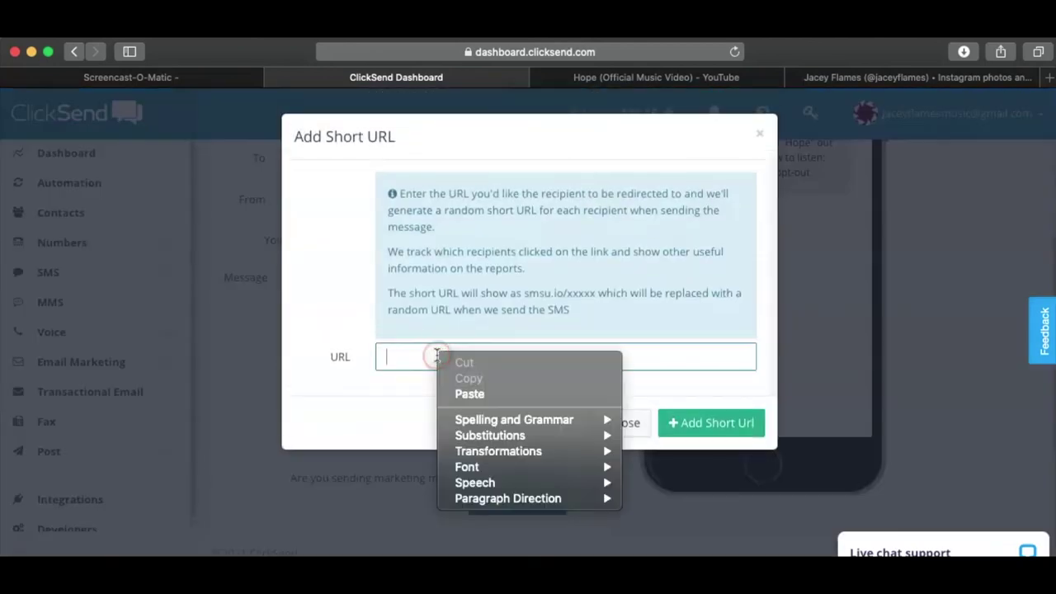
left_click(483, 396)
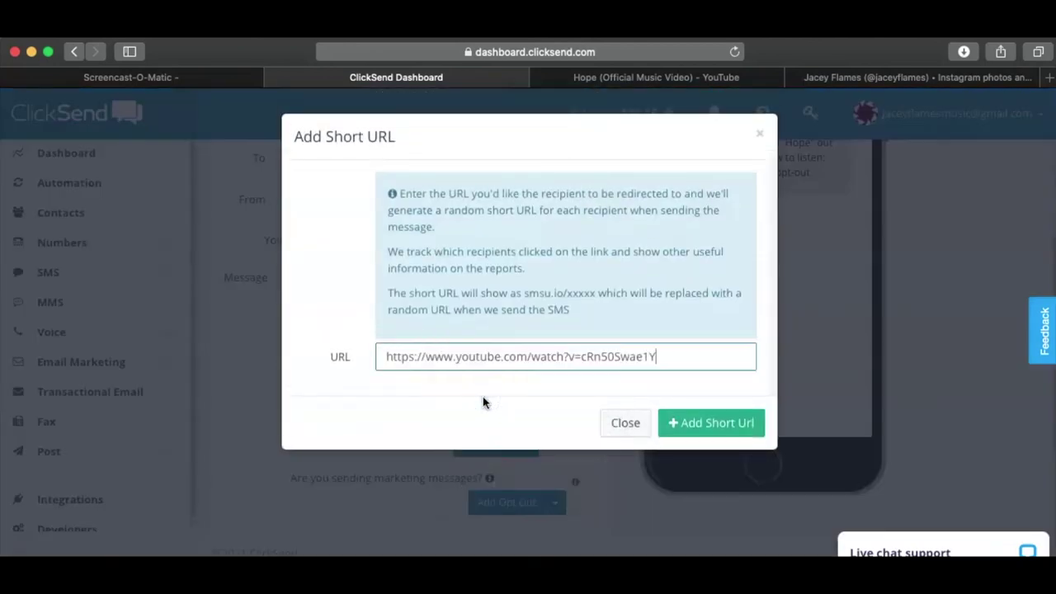
left_click(715, 426)
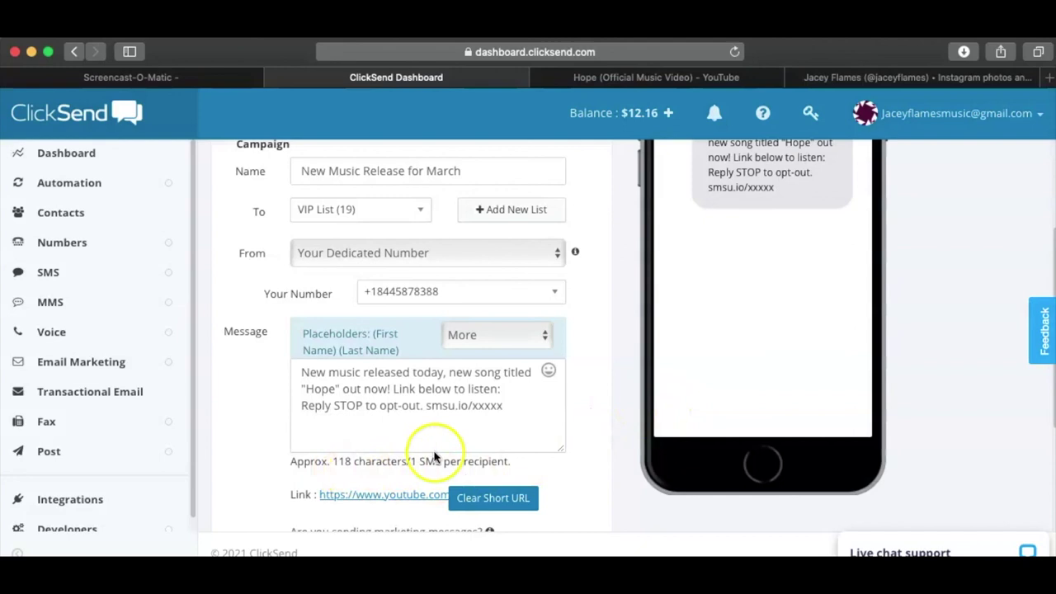
- Review the campaign's phone preview, contact list choices and sending options, keeping VIP List as the recipient
scroll(577, 450, "down", 1)
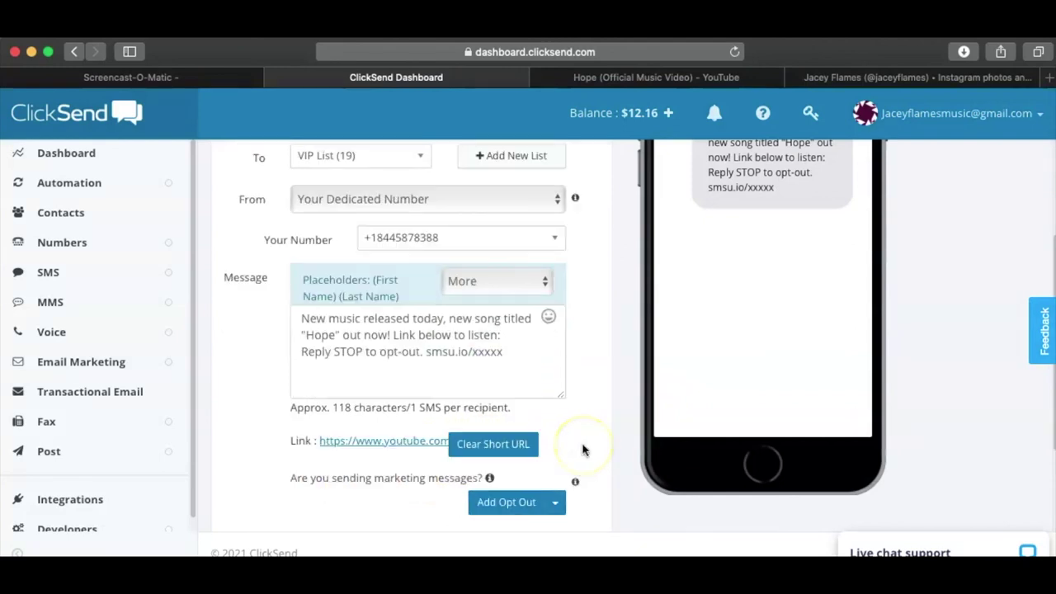
scroll(583, 448, "up", 2)
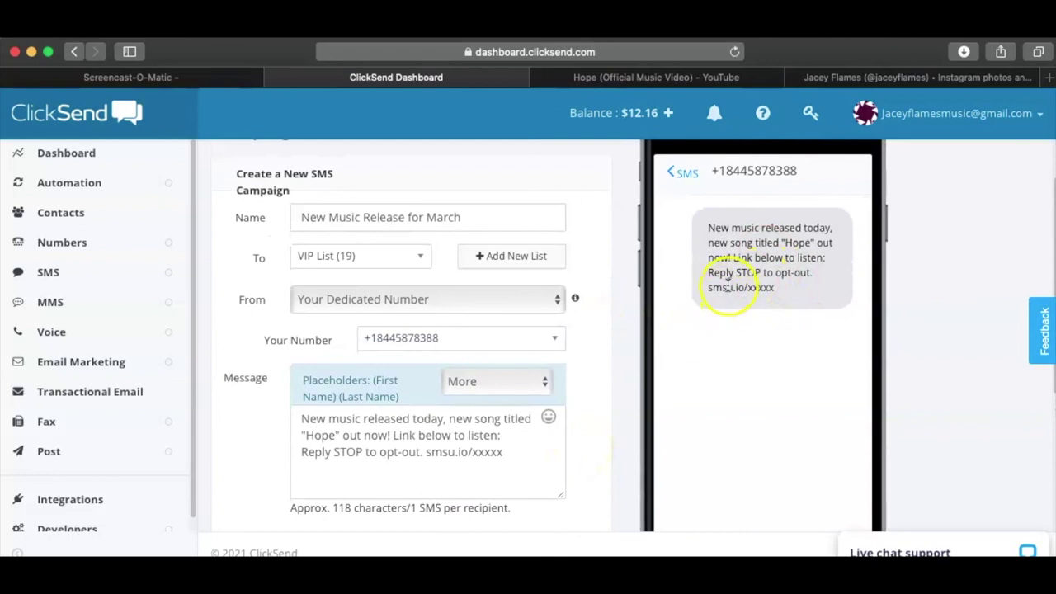
scroll(609, 286, "down", 1)
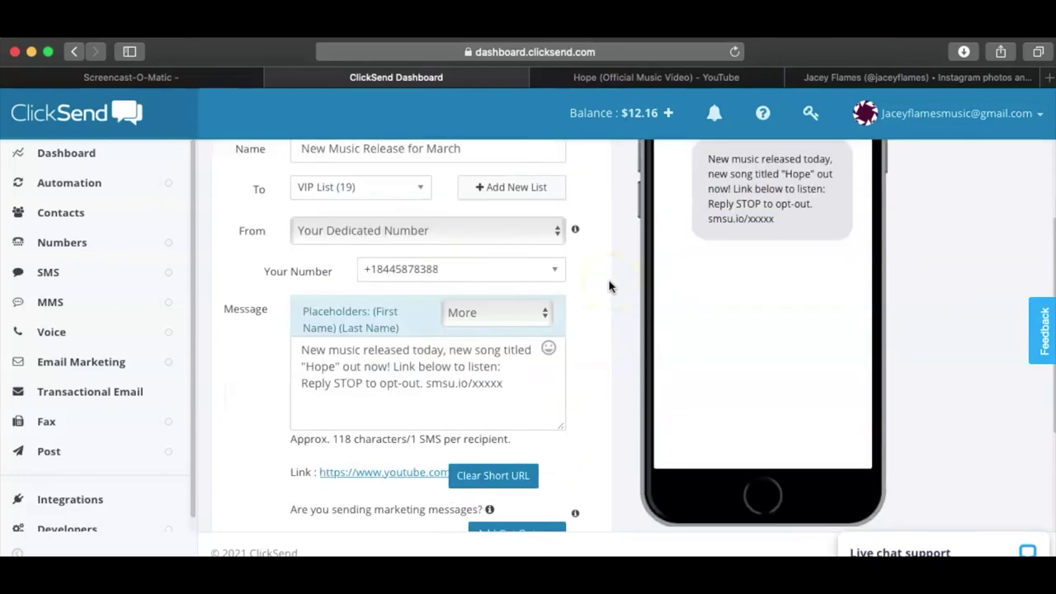
scroll(609, 286, "down", 2)
scroll(609, 365, "down", 1)
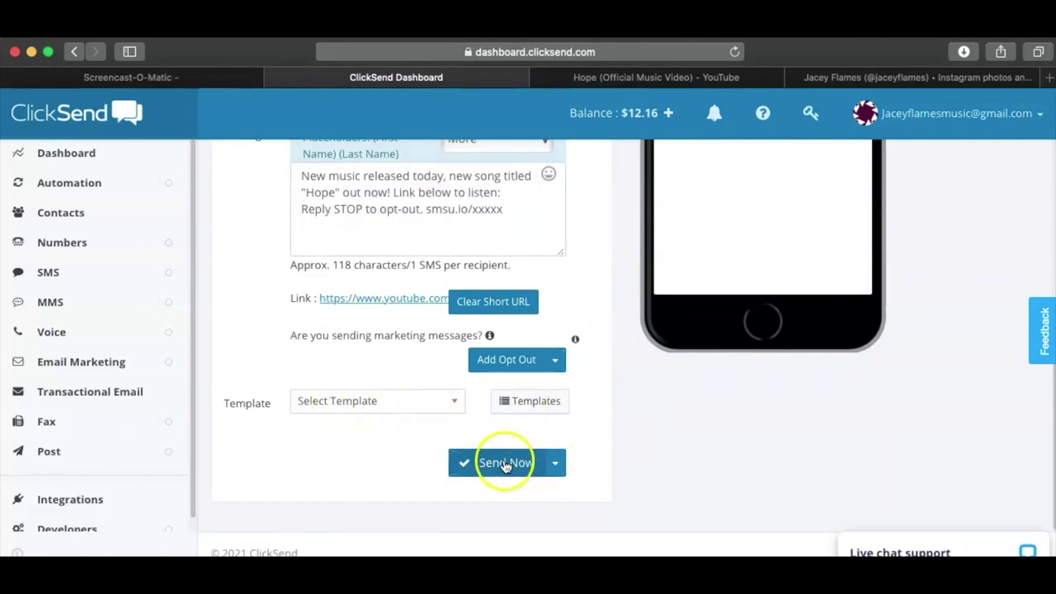
scroll(599, 374, "up", 3)
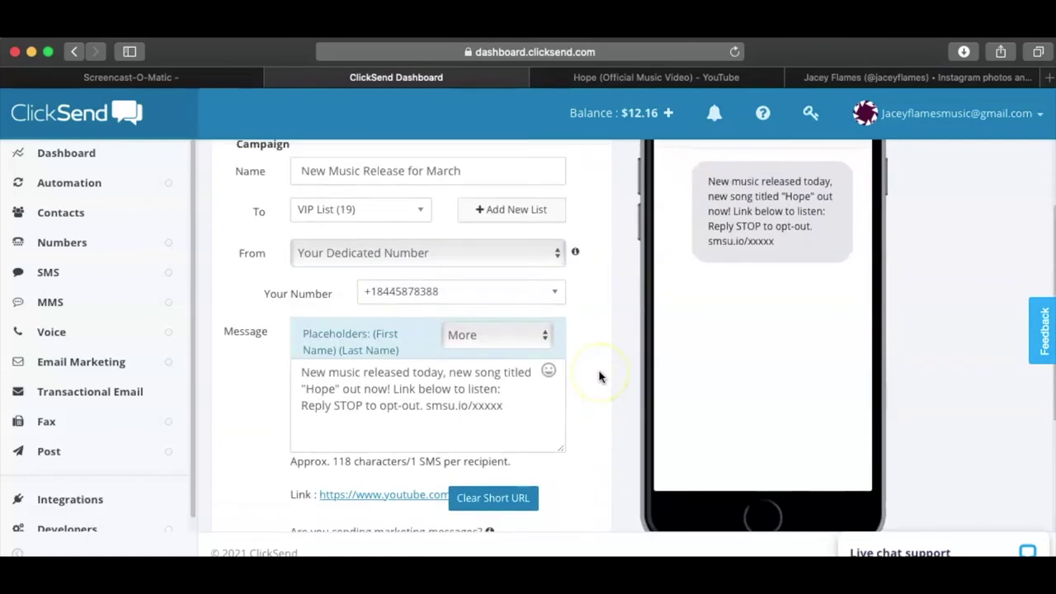
scroll(599, 375, "up", 2)
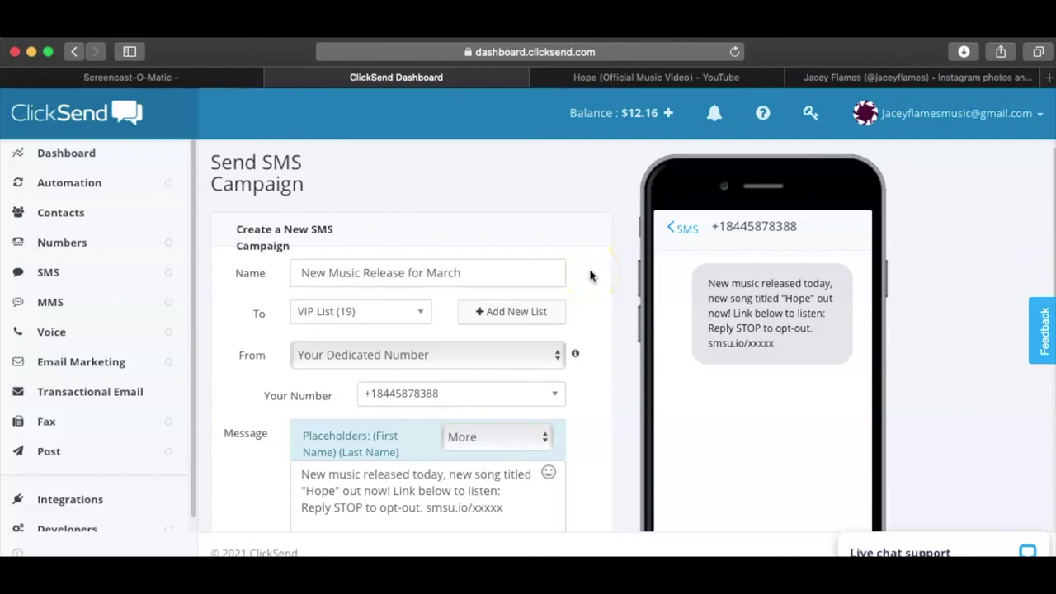
scroll(590, 275, "down", 1)
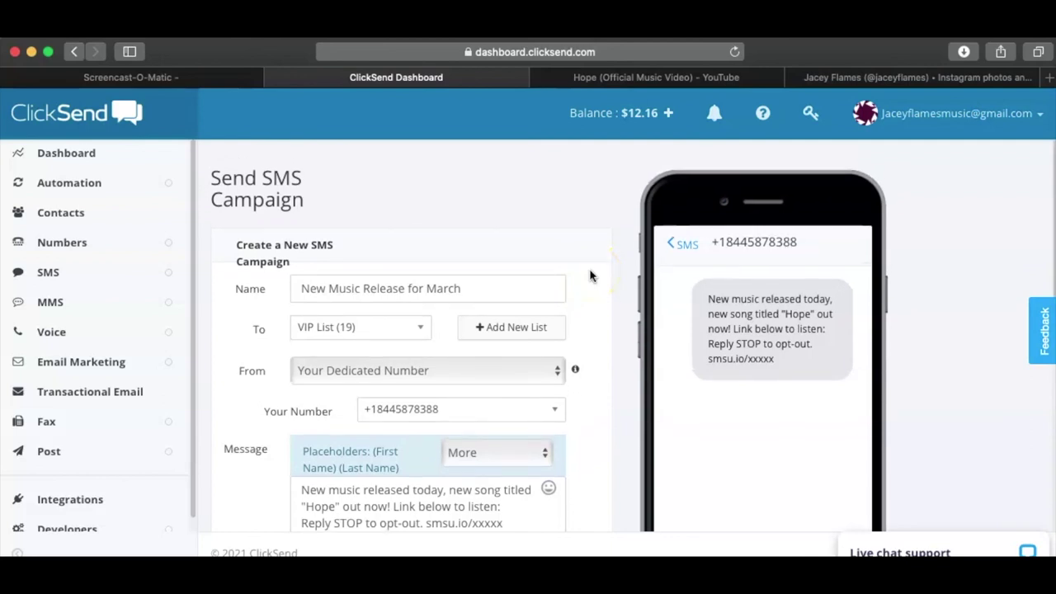
scroll(590, 276, "down", 2)
left_click(360, 264)
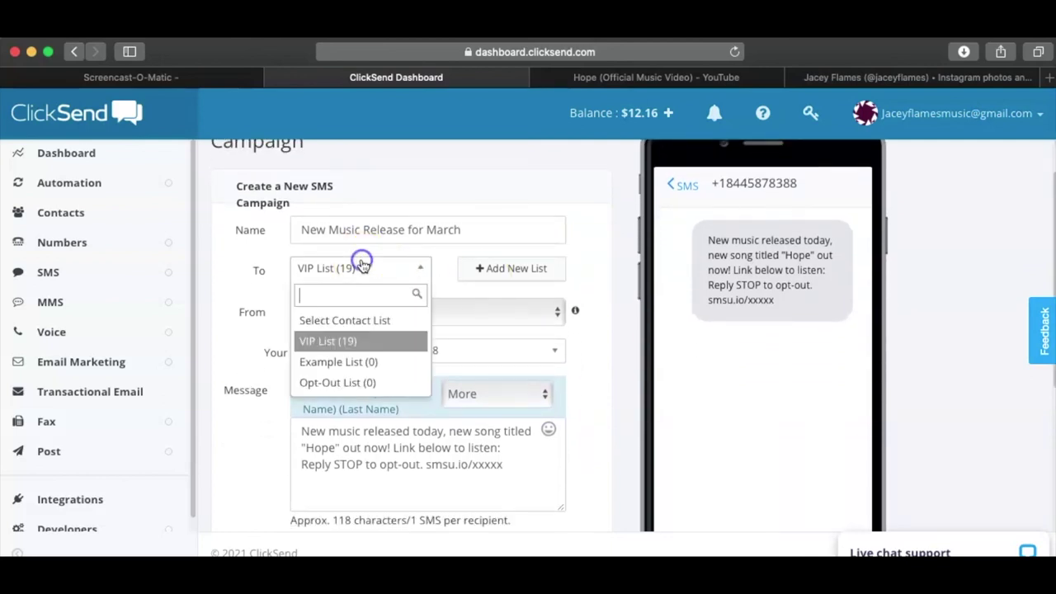
left_click(595, 269)
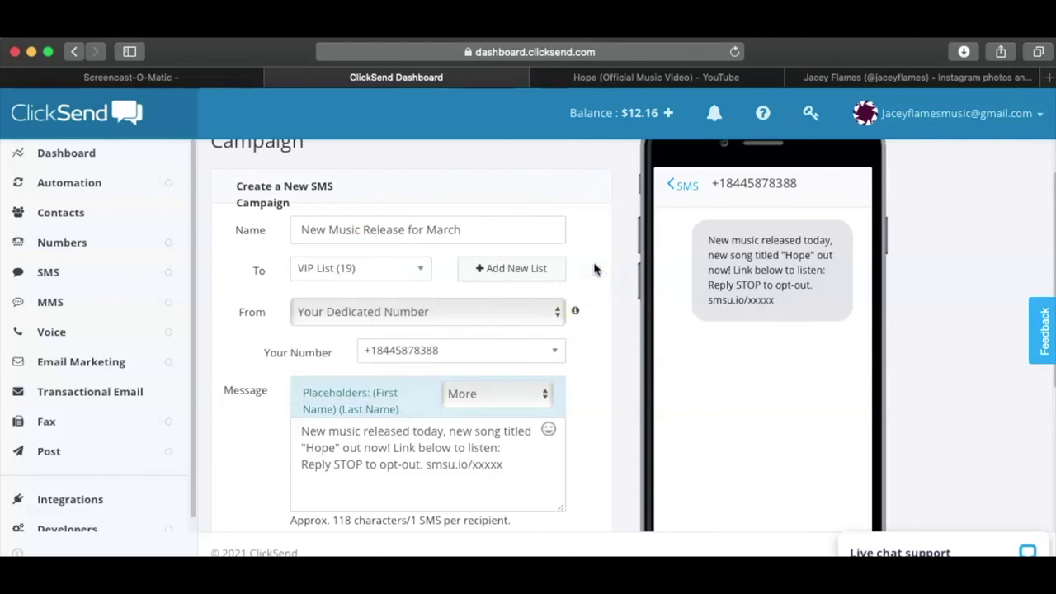
scroll(595, 269, "up", 1)
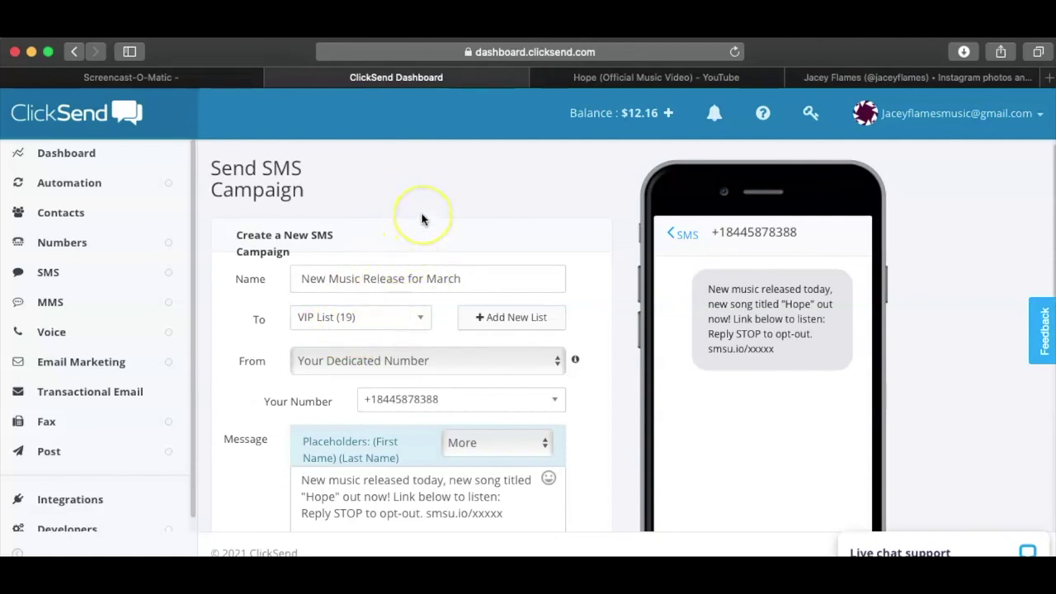
scroll(421, 206, "down", 1)
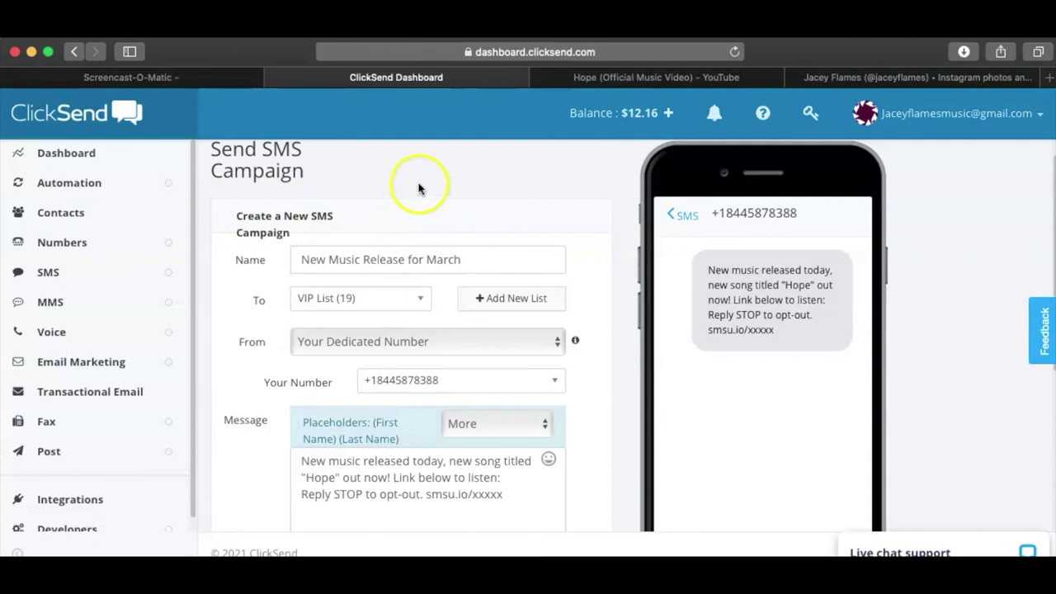
scroll(418, 189, "up", 1)
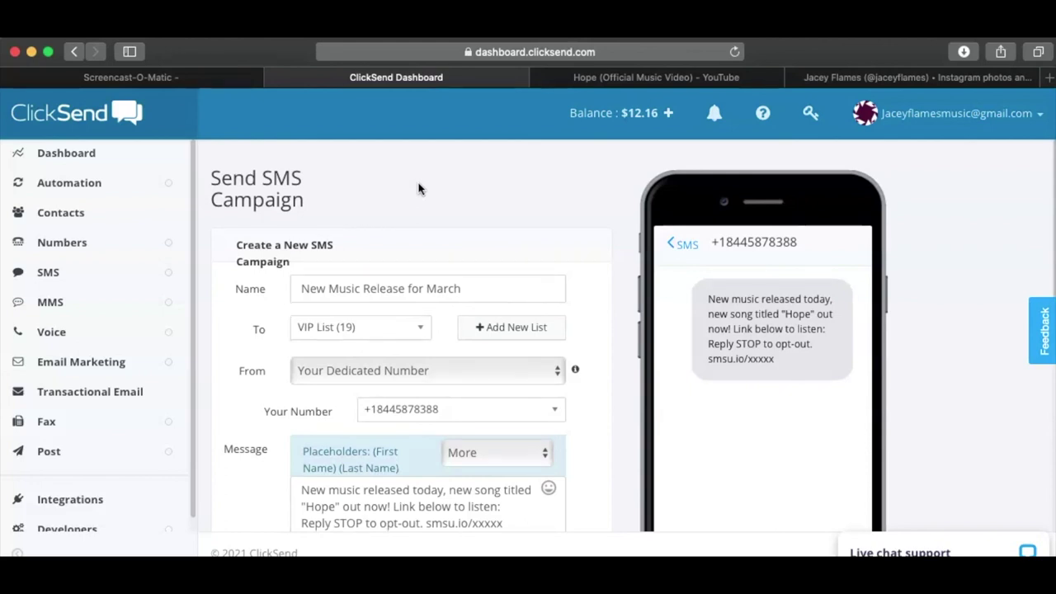
scroll(418, 189, "down", 8)
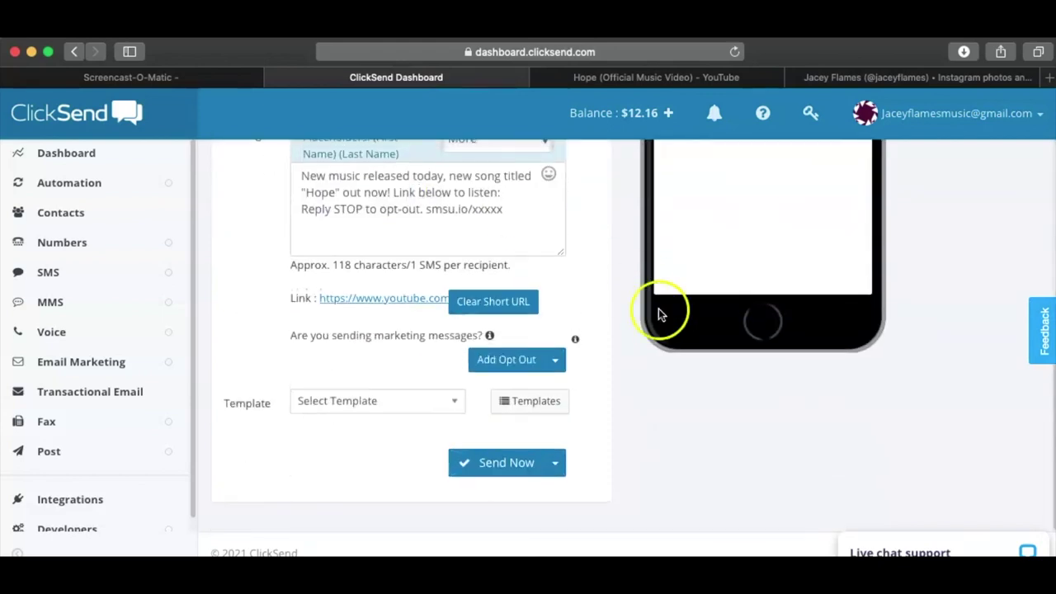